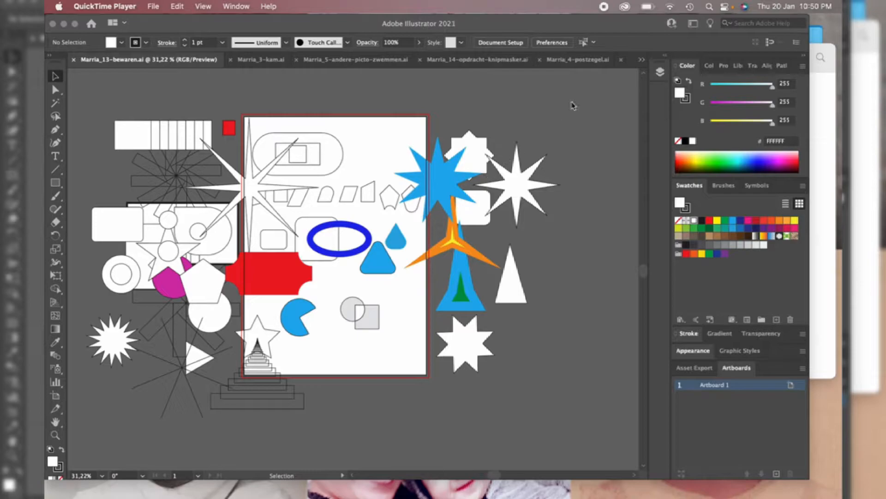
# Browse the open documents Marria_3-kam.ai, Marria_5-andere-picto-zwemmen.ai, Marria_14-opdracht-knipmasker.ai and Marria_4-postzegel.ai in turn
pyautogui.click(641, 66)
pyautogui.click(644, 62)
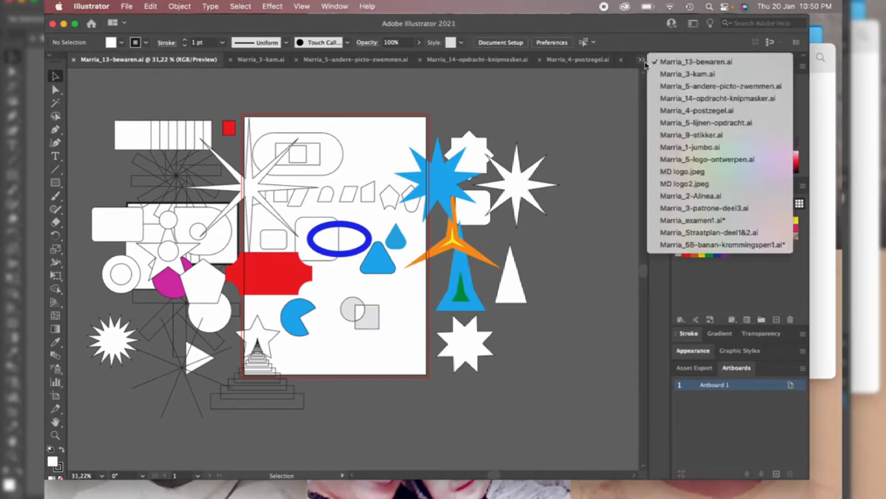
pyautogui.click(674, 74)
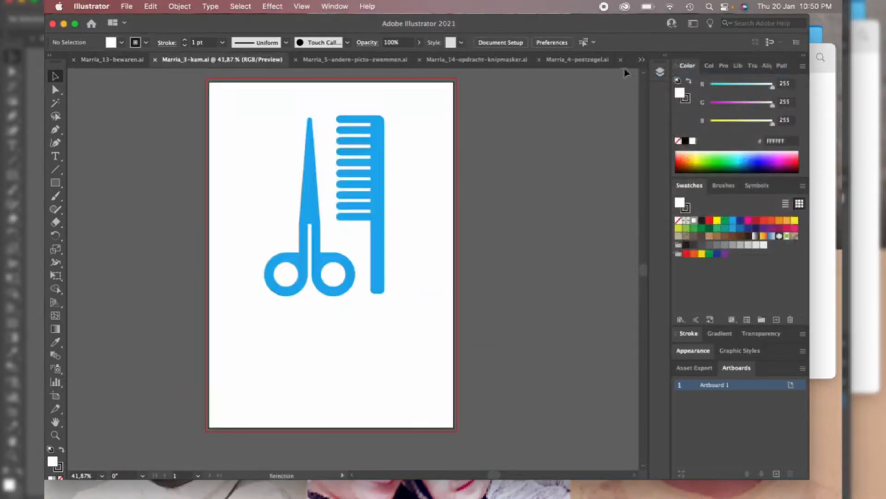
pyautogui.click(641, 60)
pyautogui.click(672, 86)
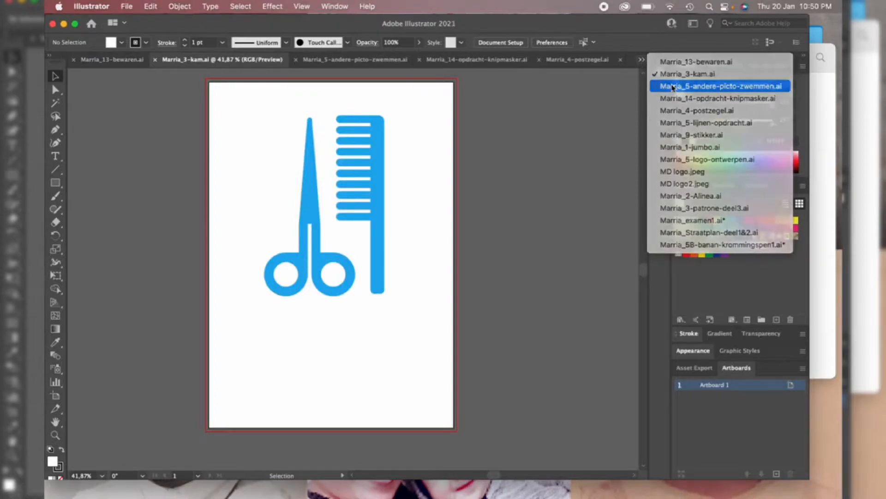
pyautogui.click(642, 61)
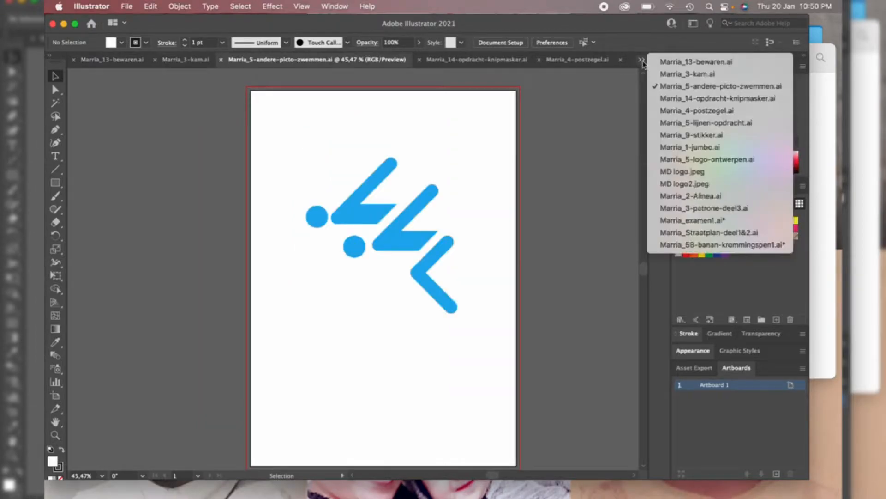
pyautogui.click(673, 99)
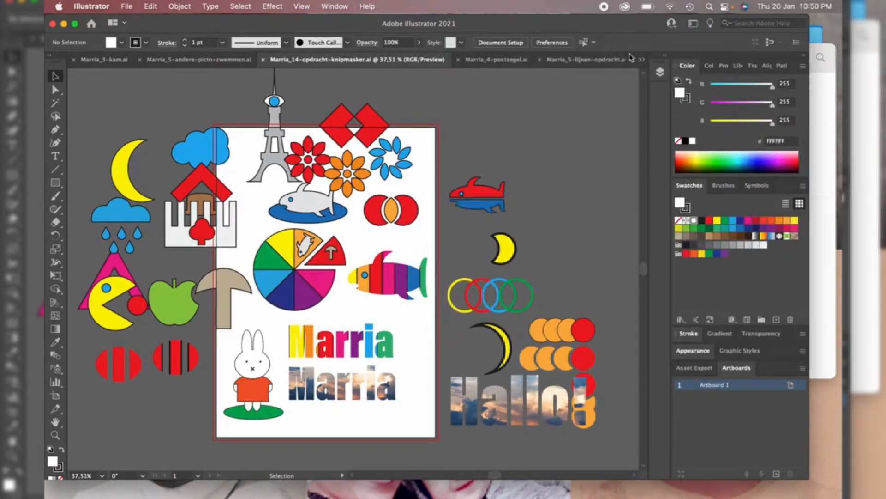
pyautogui.click(642, 61)
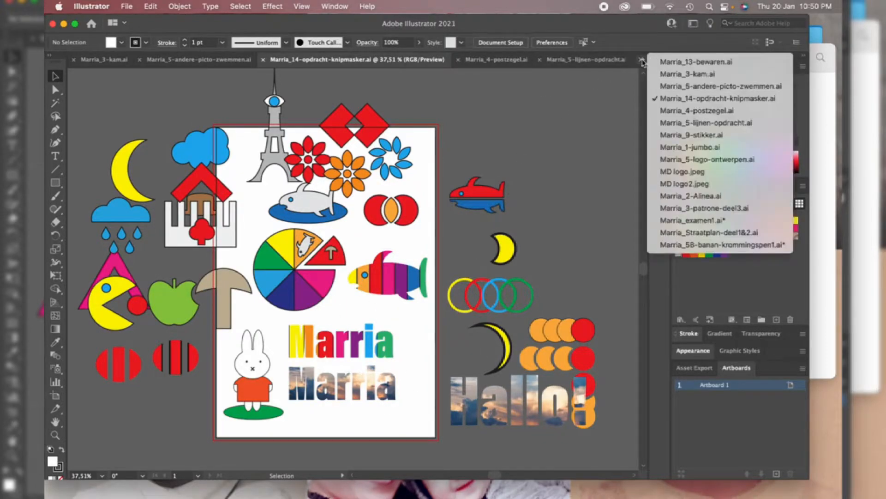
pyautogui.click(669, 115)
# Look through Marria_5-lijnen-opdracht.ai, Marria_9-stikker.ai, Marria_1-jumbo.ai and Marria_5-logo-ontwerpen.ai, switching between the stikker and jumbo files
pyautogui.click(642, 62)
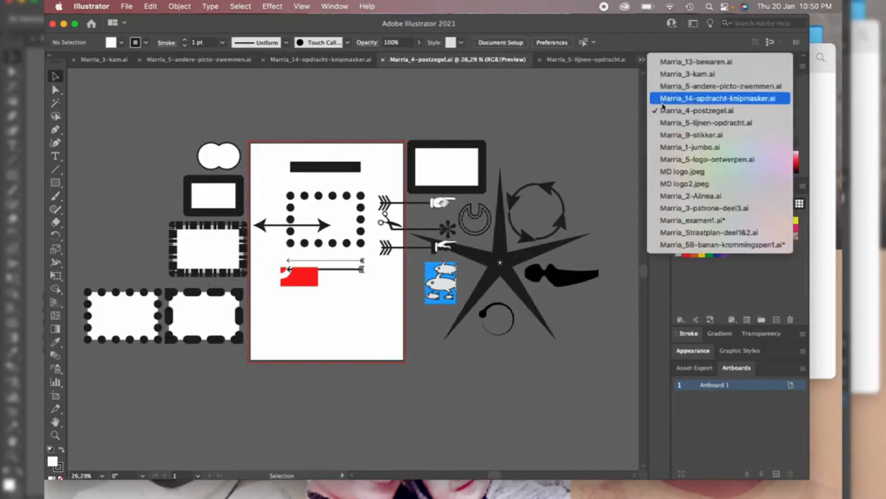
pyautogui.click(667, 128)
pyautogui.click(641, 59)
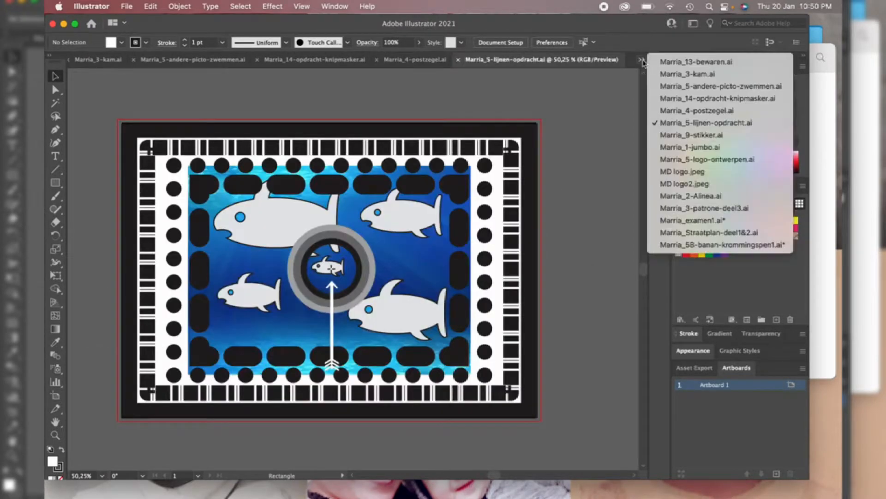
pyautogui.click(656, 134)
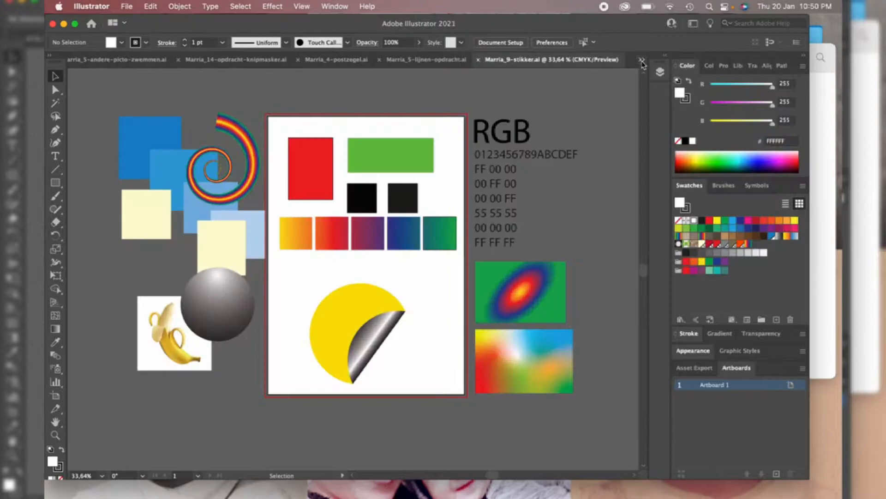
pyautogui.click(642, 61)
pyautogui.click(660, 147)
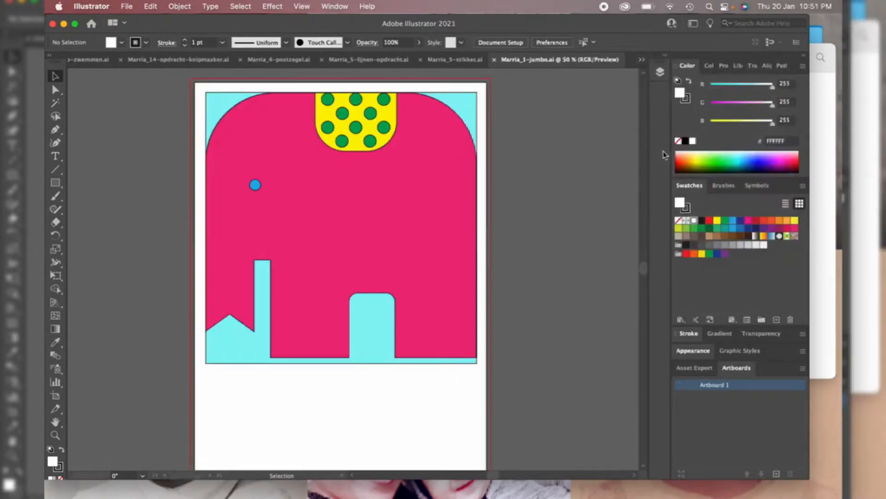
pyautogui.click(642, 61)
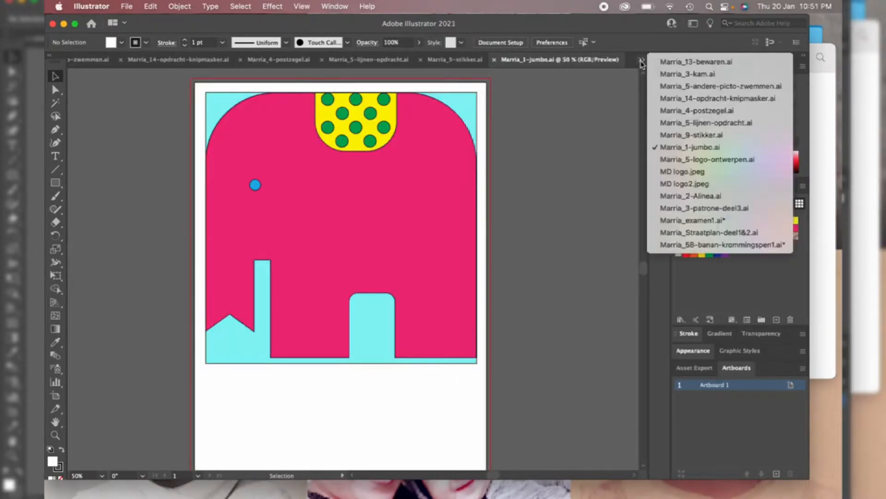
pyautogui.click(664, 135)
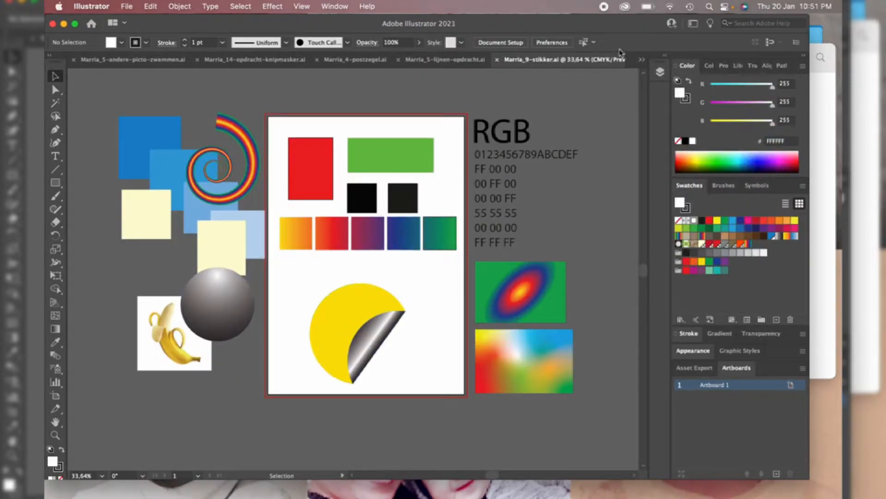
pyautogui.click(642, 60)
pyautogui.click(671, 146)
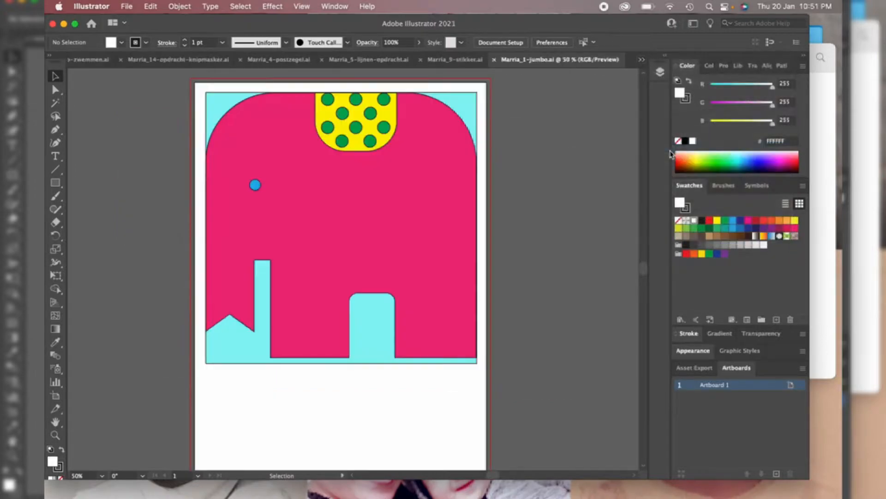
pyautogui.click(641, 60)
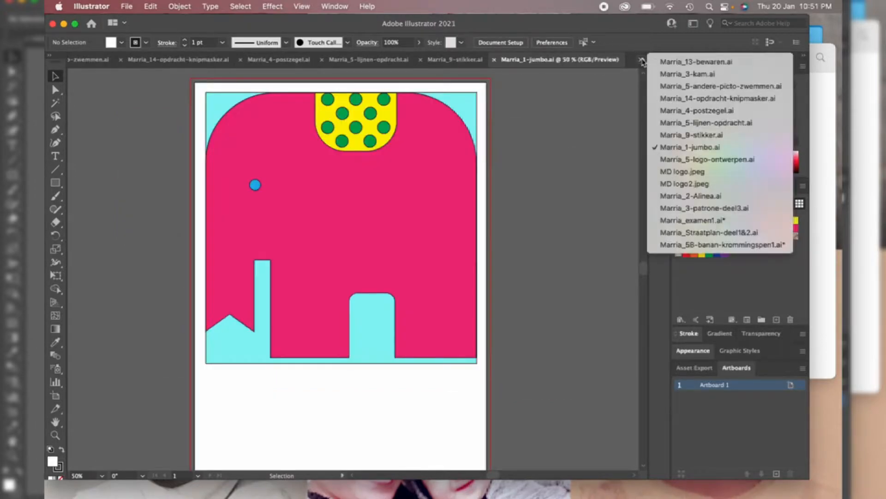
pyautogui.click(671, 159)
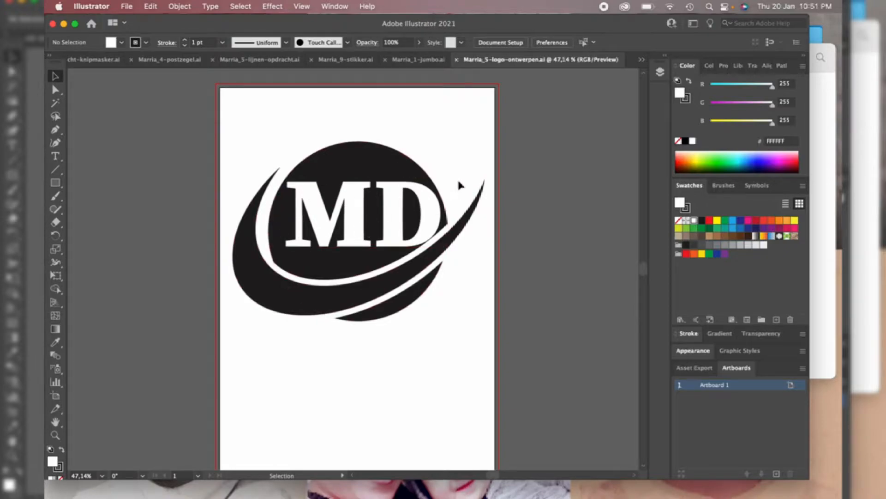
# Browse MD logo.jpeg, MD logo2.jpeg, Marria_2-Alinea.ai and then Marria_3-patrone-deel3.ai
pyautogui.click(642, 66)
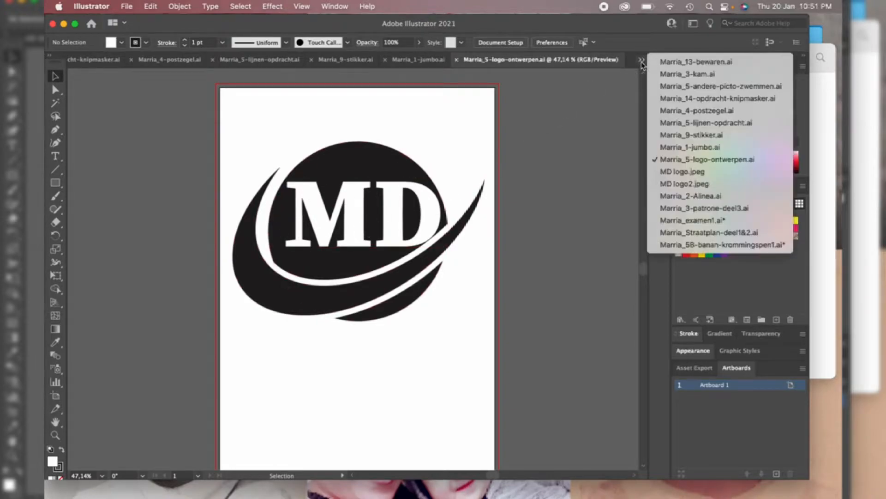
pyautogui.click(665, 173)
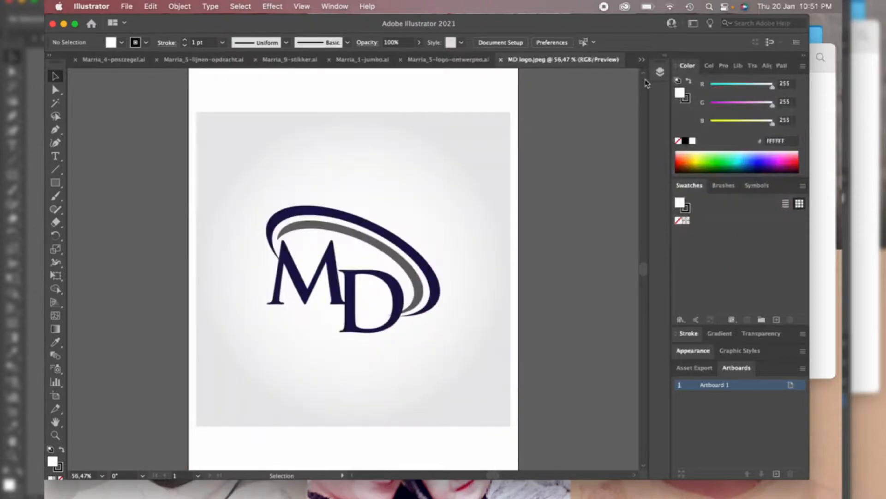
pyautogui.click(643, 65)
pyautogui.click(668, 184)
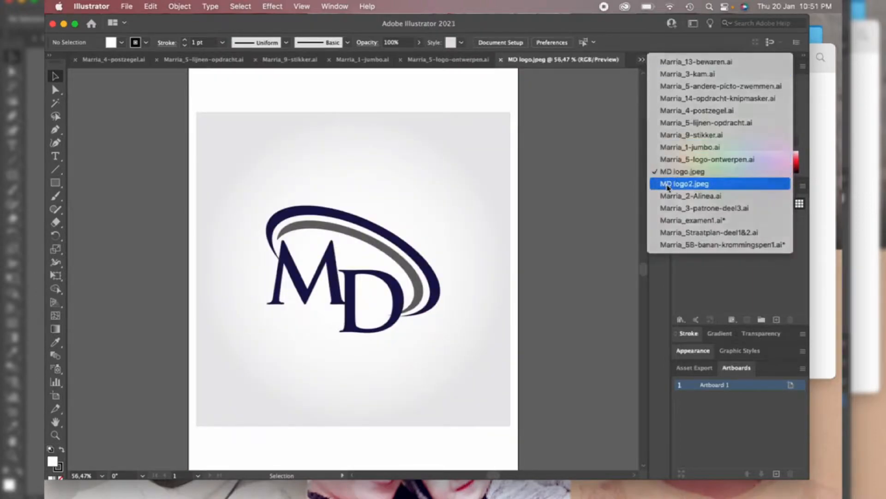
pyautogui.click(642, 62)
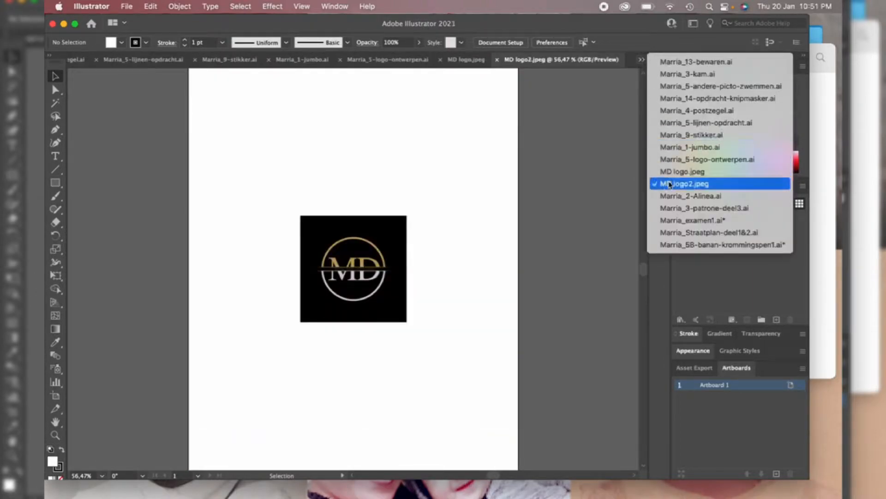
pyautogui.click(669, 197)
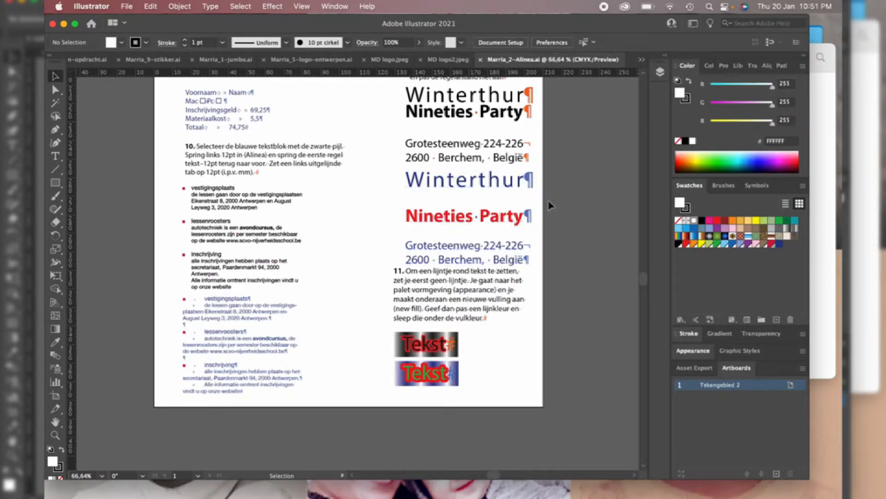
pyautogui.click(643, 60)
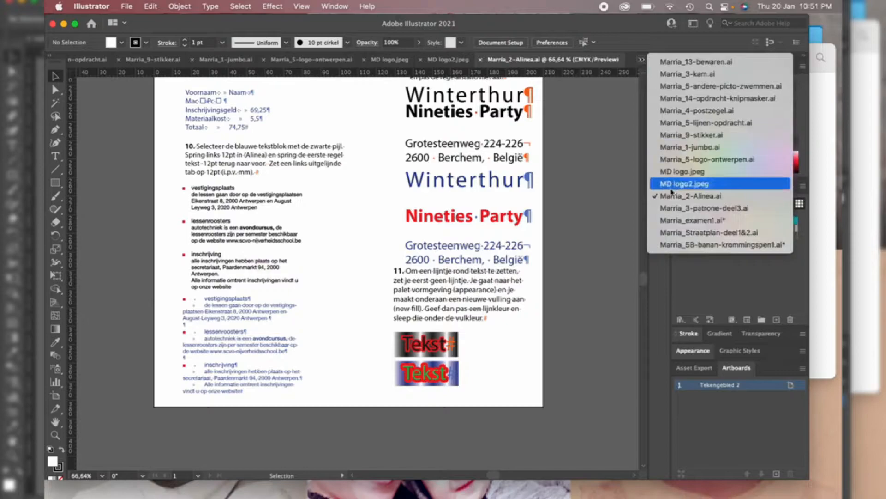
pyautogui.click(669, 208)
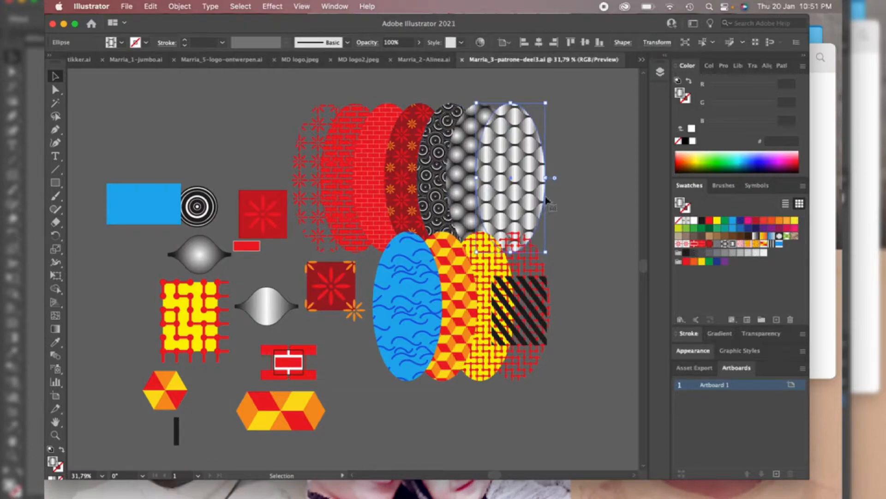
# Spread out the overlapping patterned ellipses by moving the silver, sphere, circle-pattern and red flower ellipses rightward
pyautogui.moveTo(511, 183); pyautogui.dragTo(571, 182)
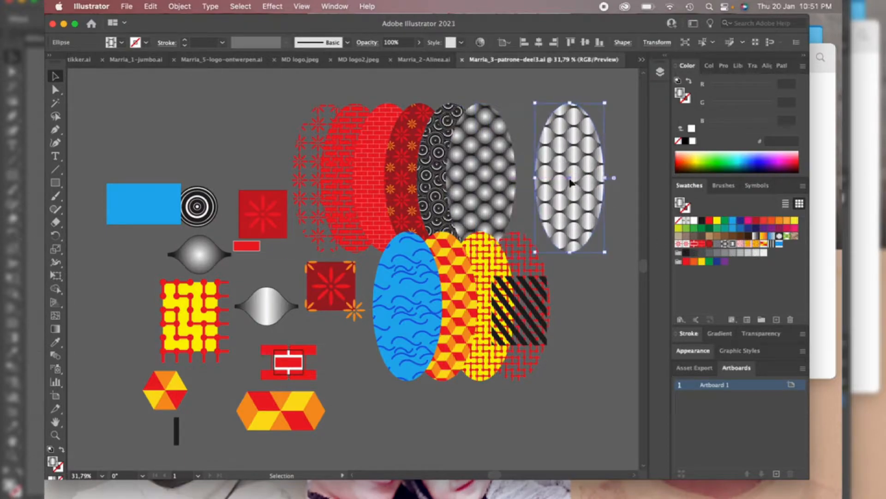
pyautogui.moveTo(493, 187); pyautogui.dragTo(547, 219)
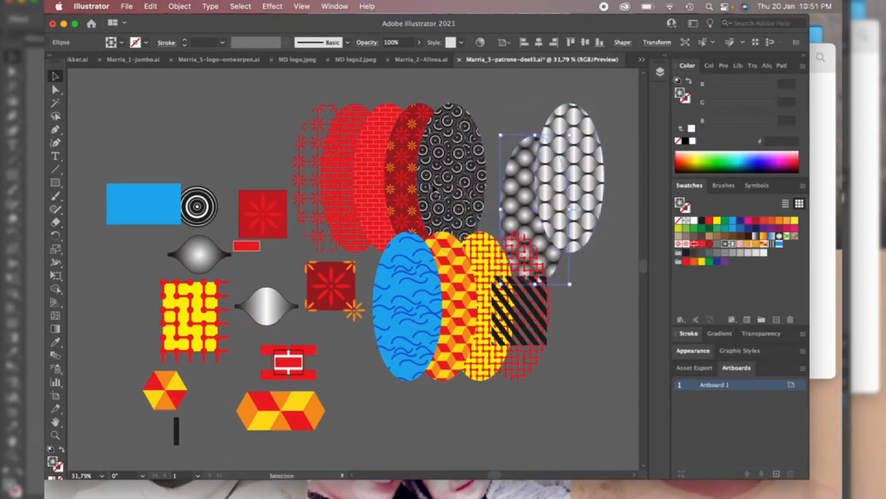
pyautogui.moveTo(434, 190); pyautogui.dragTo(489, 180)
pyautogui.moveTo(429, 180); pyautogui.dragTo(466, 171)
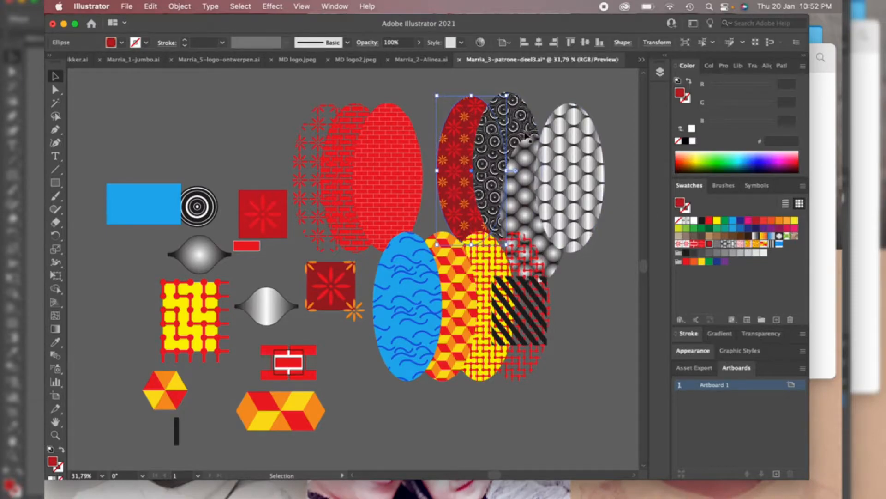
# Switch to the Marria_examen1.ai invitation and scroll through its layers in the Layers panel before closing it
pyautogui.click(642, 59)
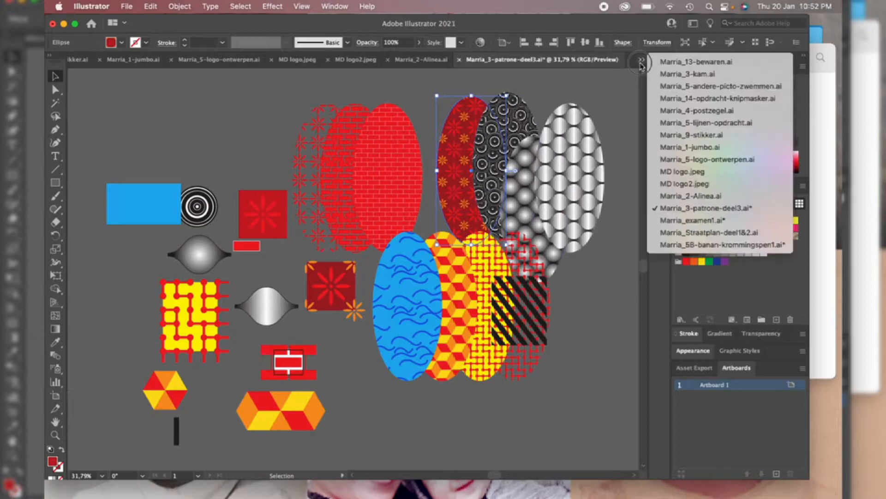
pyautogui.click(686, 220)
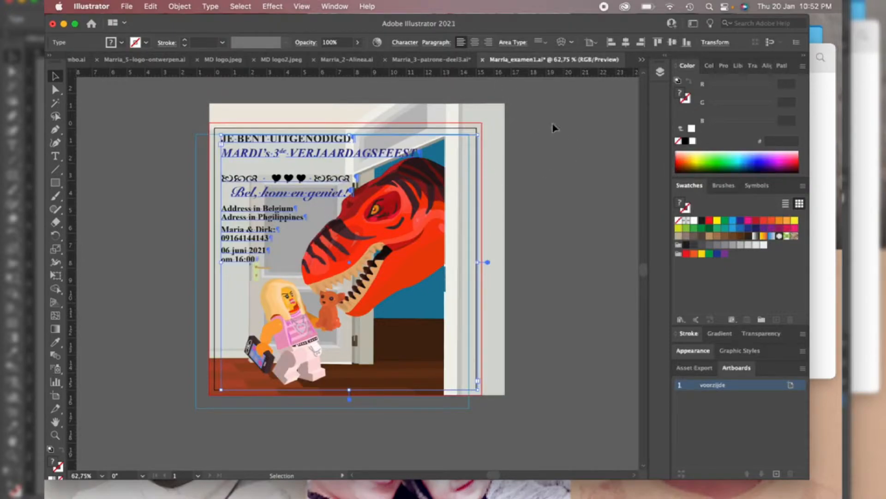
pyautogui.click(641, 60)
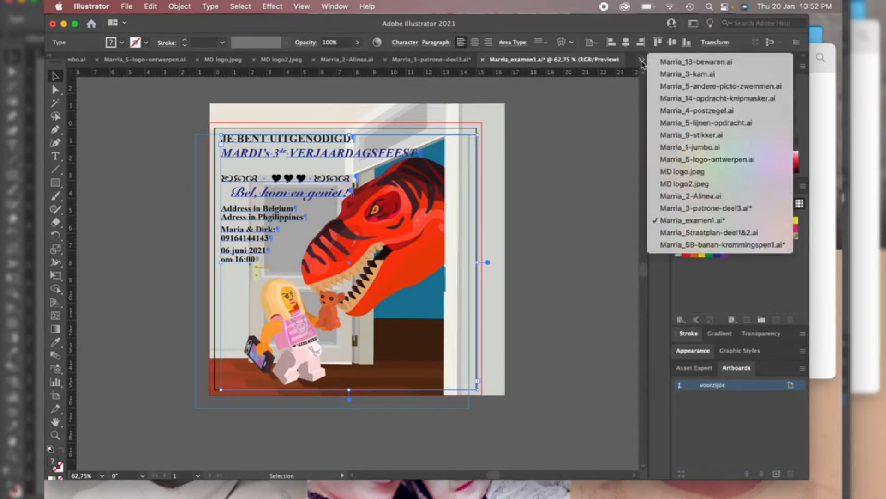
pyautogui.click(619, 130)
pyautogui.click(660, 72)
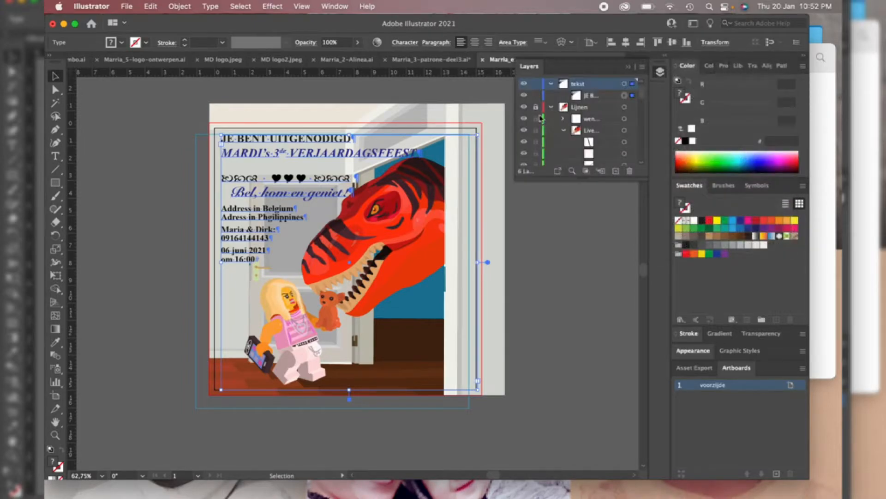
pyautogui.scroll(-5, 563, 144)
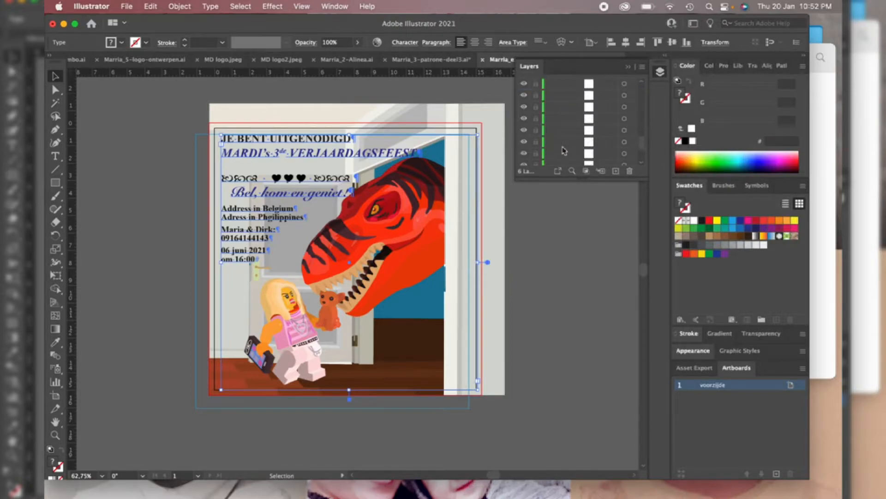
pyautogui.scroll(-2, 563, 150)
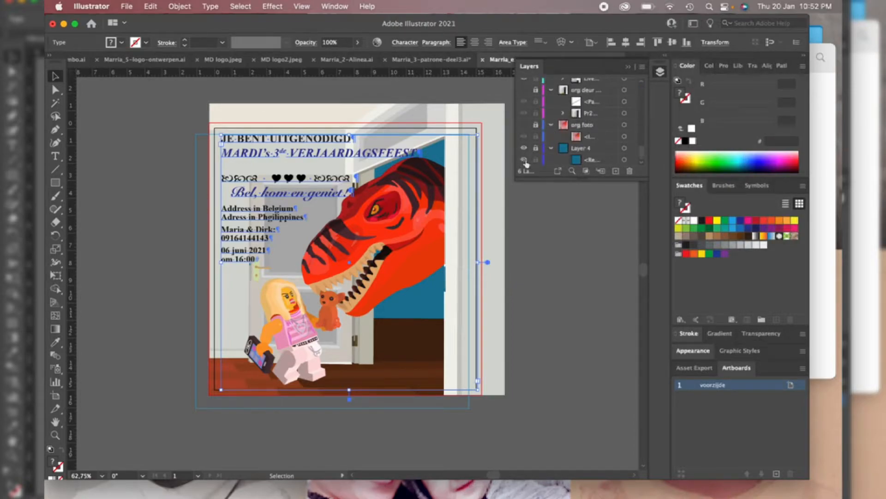
pyautogui.scroll(5, 594, 114)
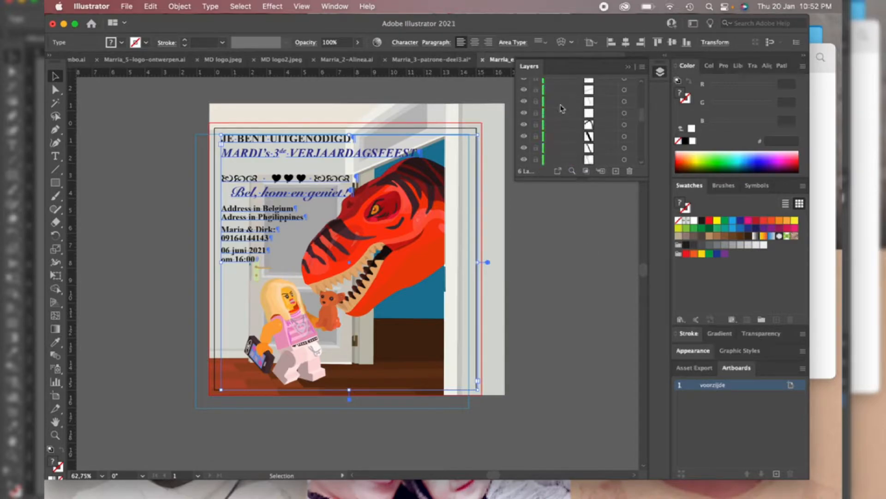
pyautogui.scroll(5, 561, 107)
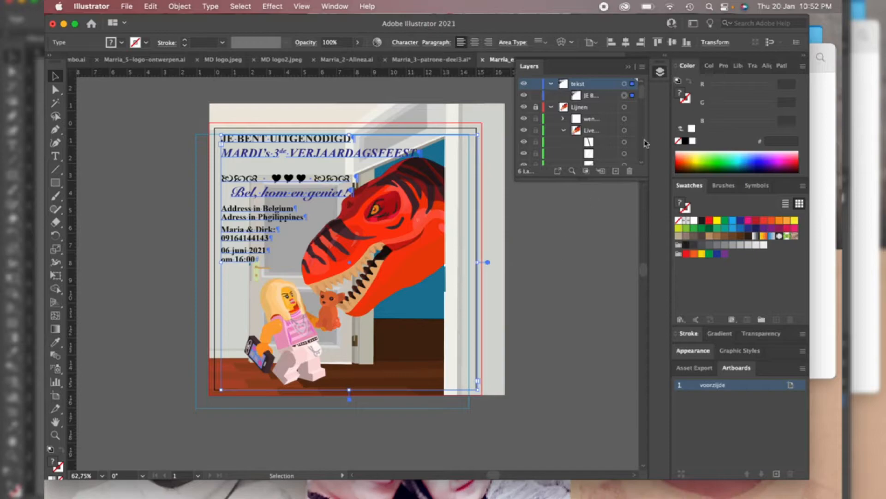
pyautogui.click(632, 68)
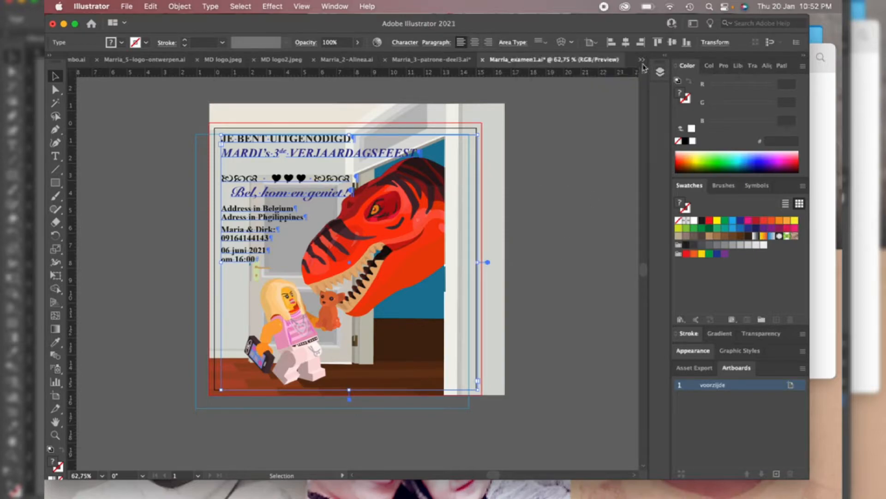
# Switch to the Marria_Straatplan-deel1&2.ai document, then to Marria_58-banan-krommingspen1.ai, and glance at the document list again
pyautogui.click(642, 62)
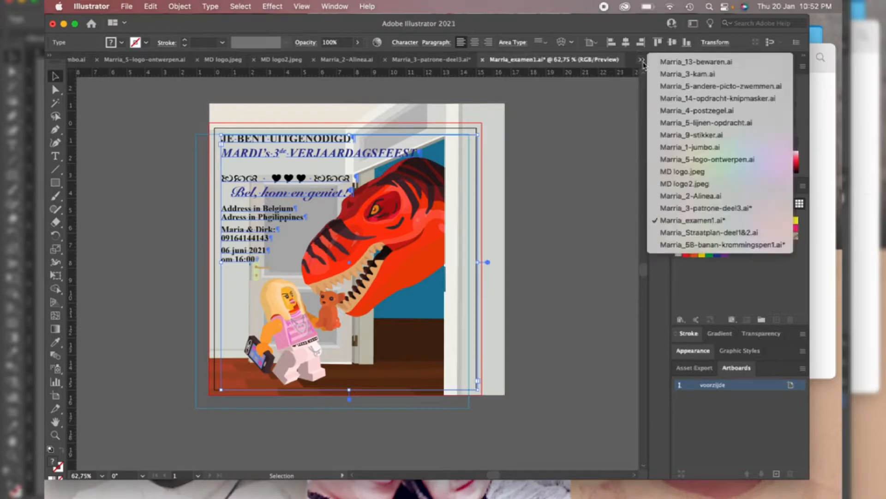
pyautogui.click(679, 232)
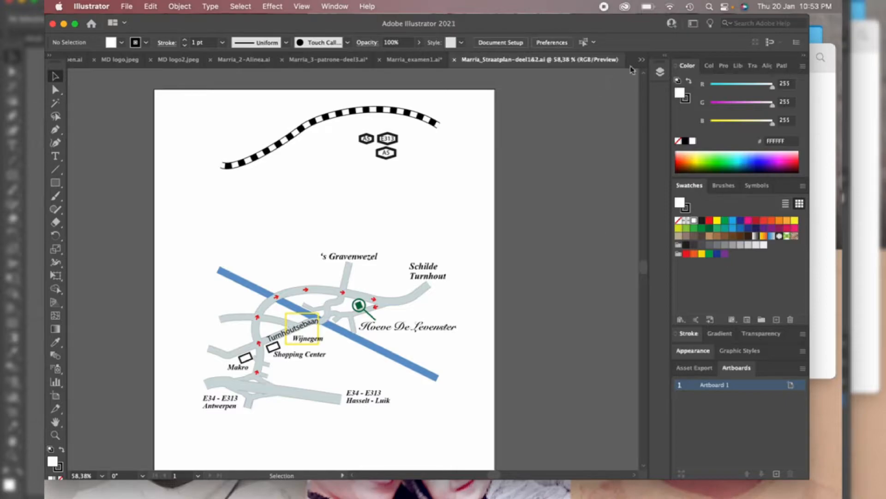
pyautogui.click(642, 61)
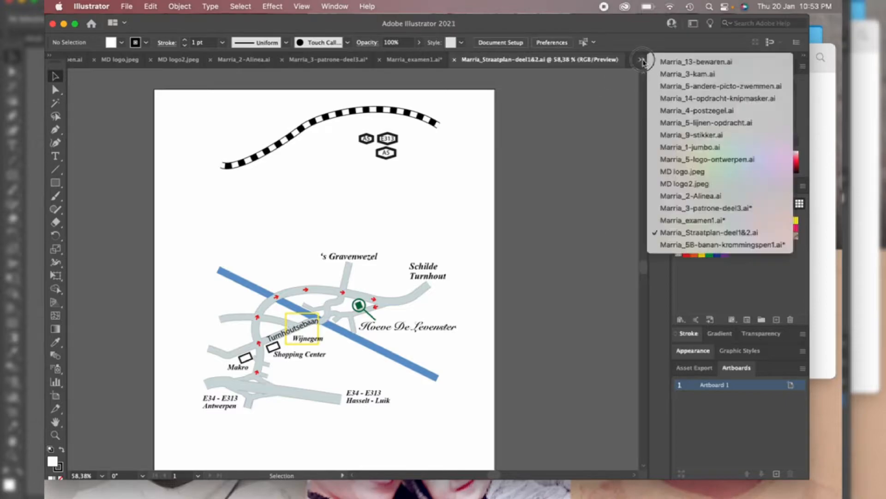
pyautogui.click(668, 245)
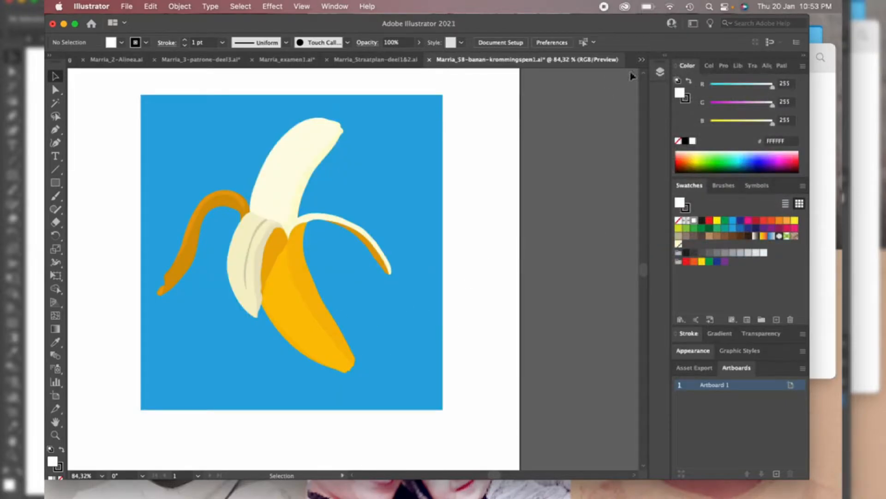
pyautogui.click(642, 60)
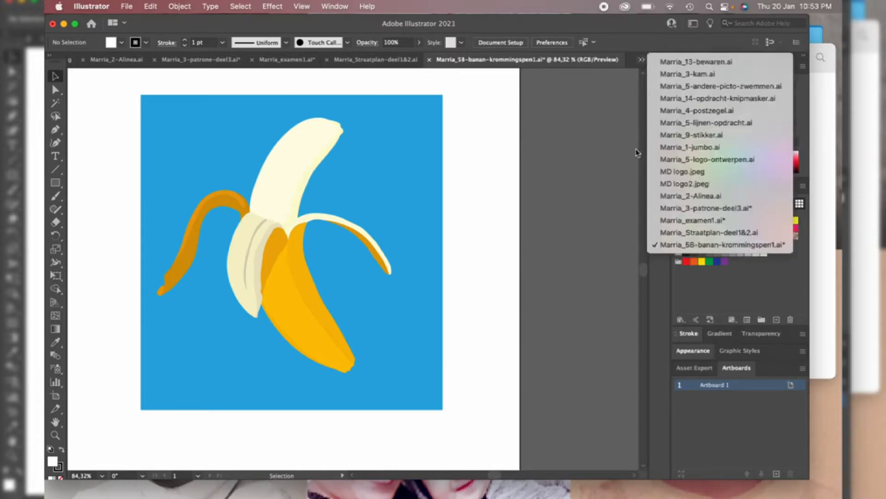
pyautogui.click(632, 64)
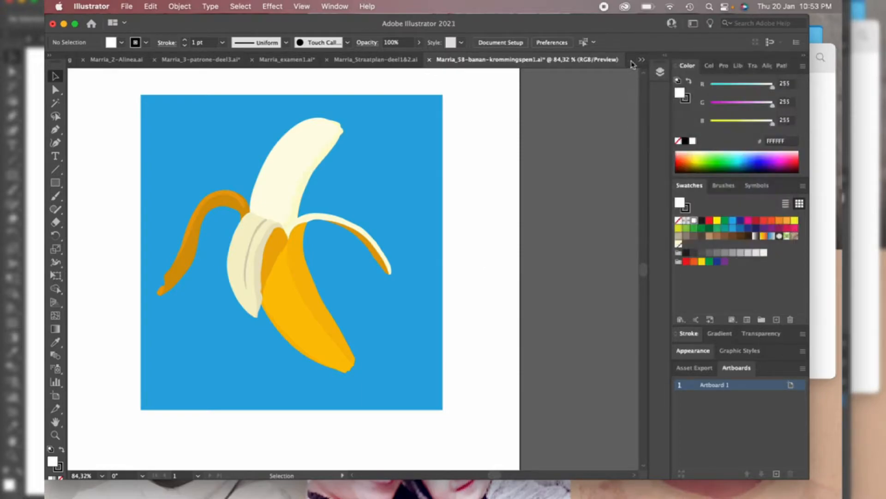
# Toggle the top layer's visibility in the Layers panel to compare the traced banana with the original photo
pyautogui.click(661, 72)
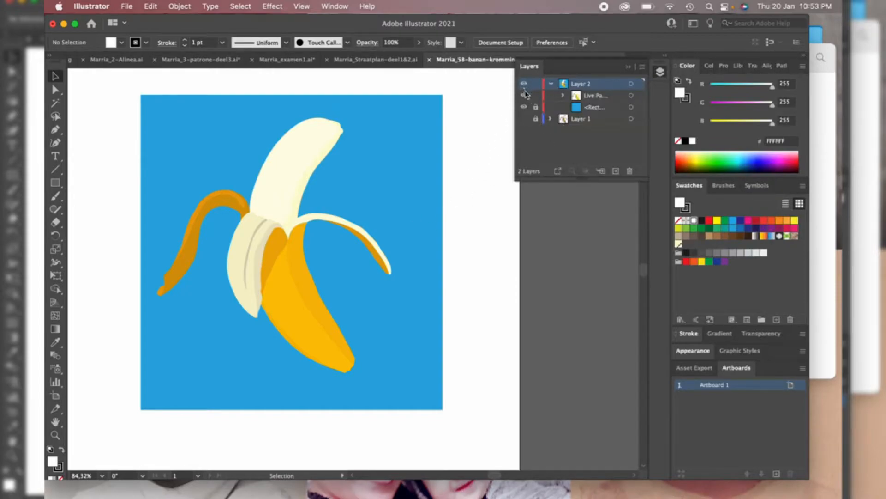
pyautogui.click(525, 121)
pyautogui.click(525, 84)
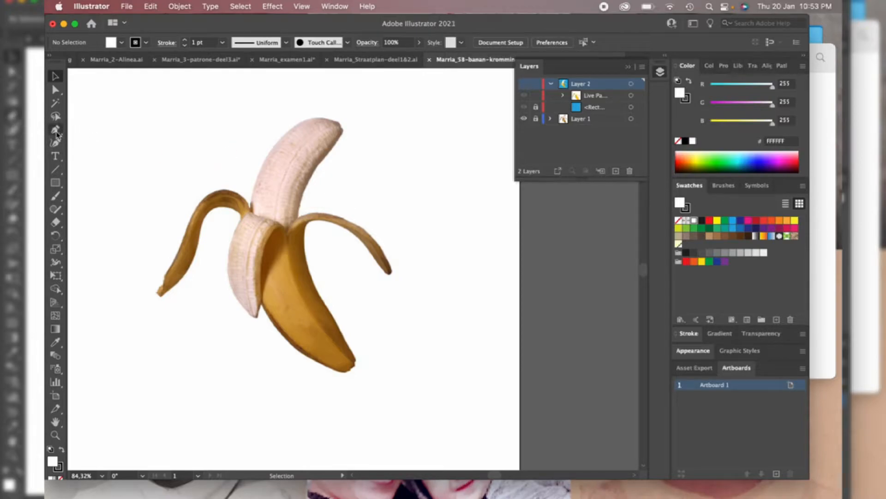
pyautogui.click(56, 131)
pyautogui.click(525, 85)
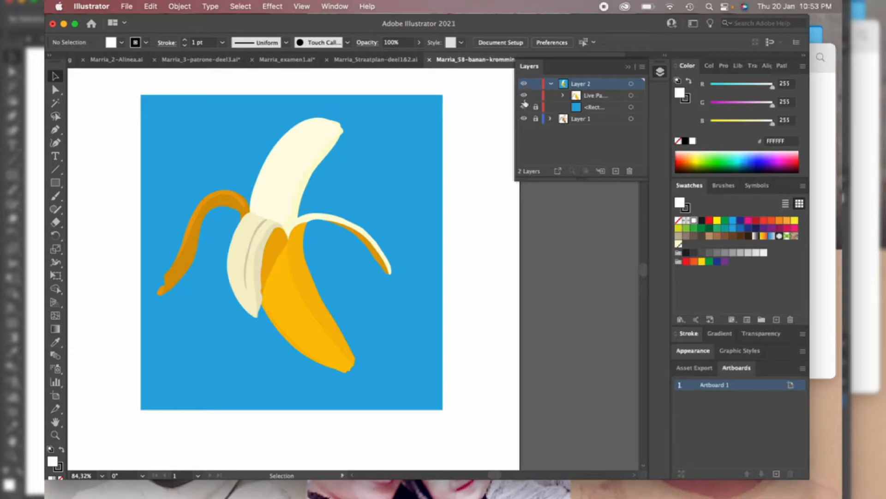
pyautogui.click(524, 85)
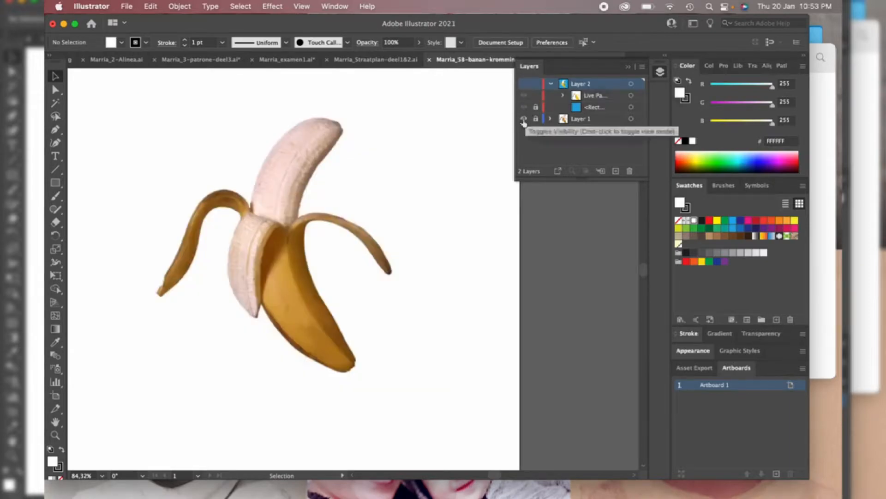
pyautogui.rightClick(330, 168)
pyautogui.click(336, 165)
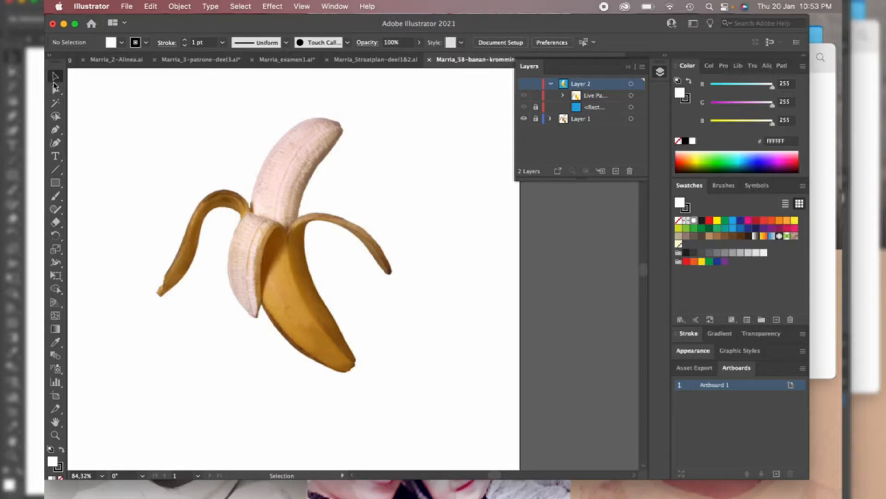
# Zoom in on the banana's edge and show the traced layer again to inspect the tracing detail
pyautogui.scroll(3, 321, 136)
pyautogui.scroll(15, 320, 136)
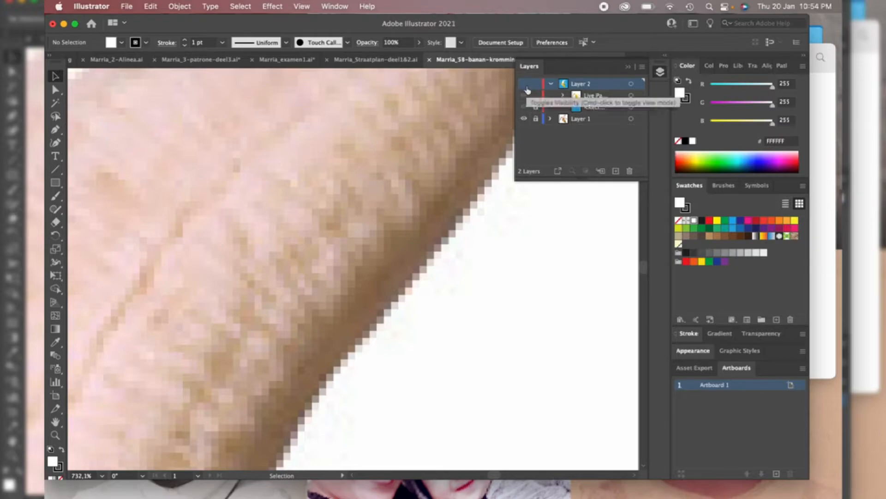
pyautogui.click(524, 84)
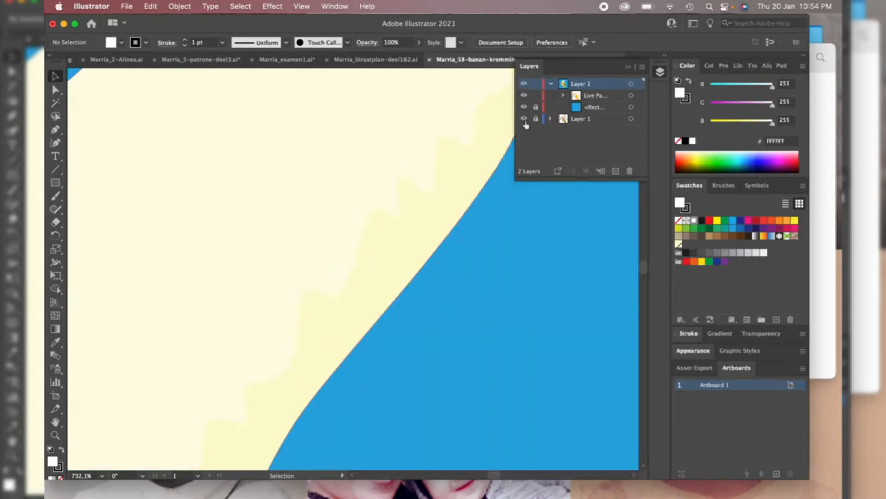
pyautogui.scroll(-10, 326, 230)
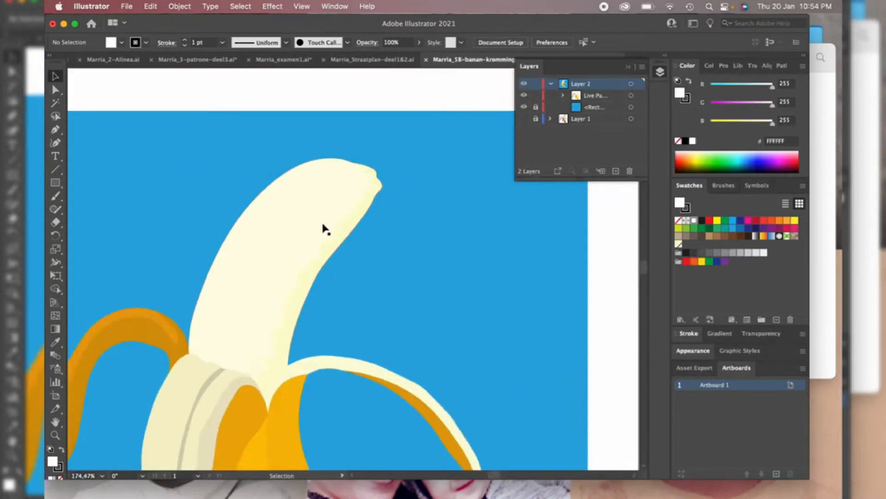
pyautogui.scroll(3, 326, 229)
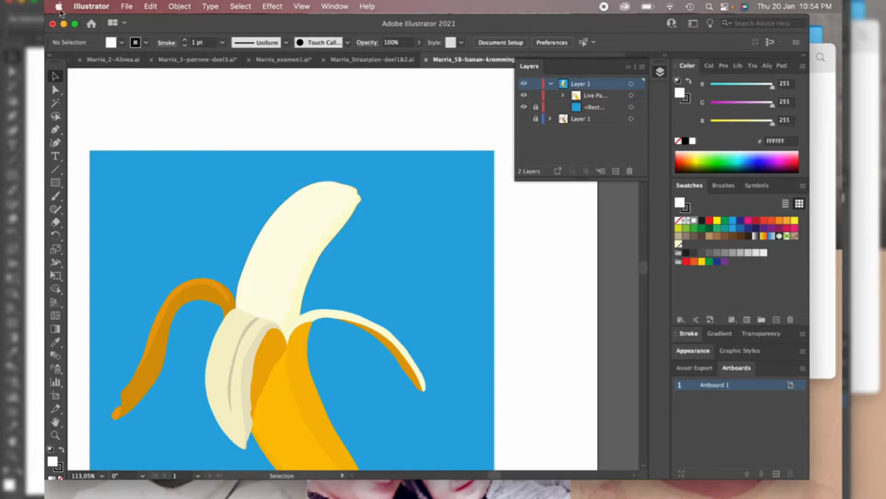
# Close the banana document without saving changes
pyautogui.click(53, 24)
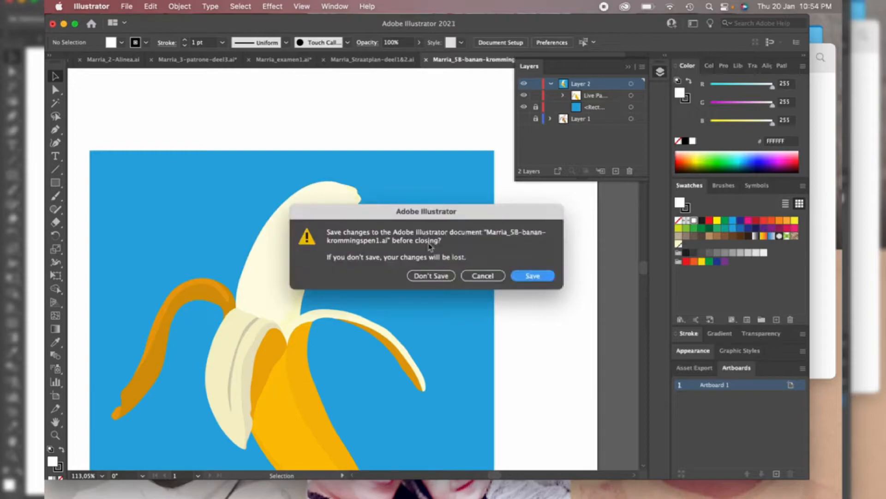
pyautogui.click(439, 279)
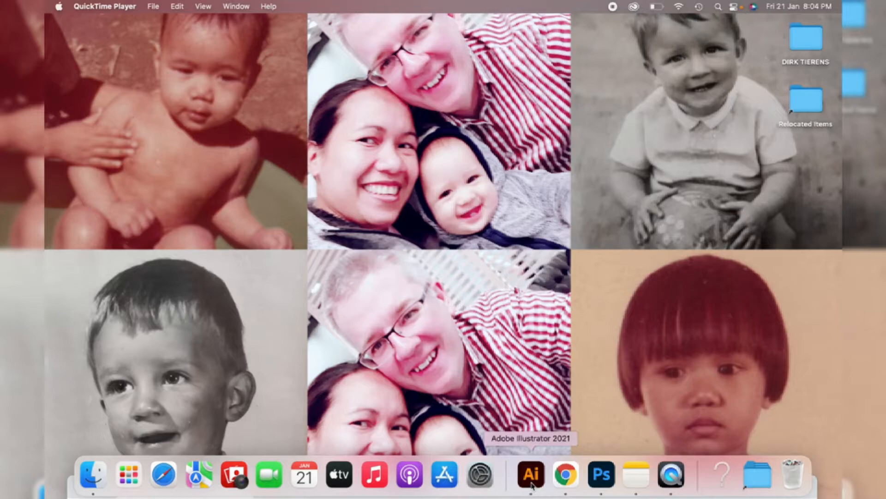
pyautogui.click(531, 483)
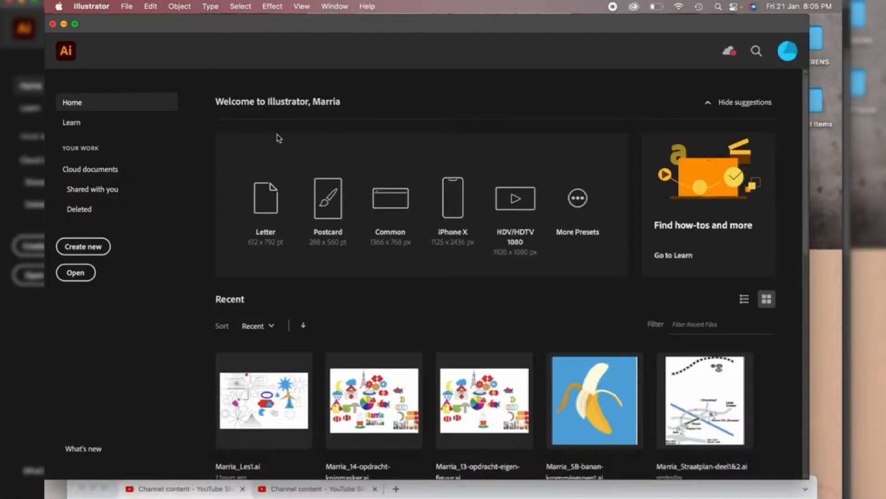
pyautogui.click(91, 6)
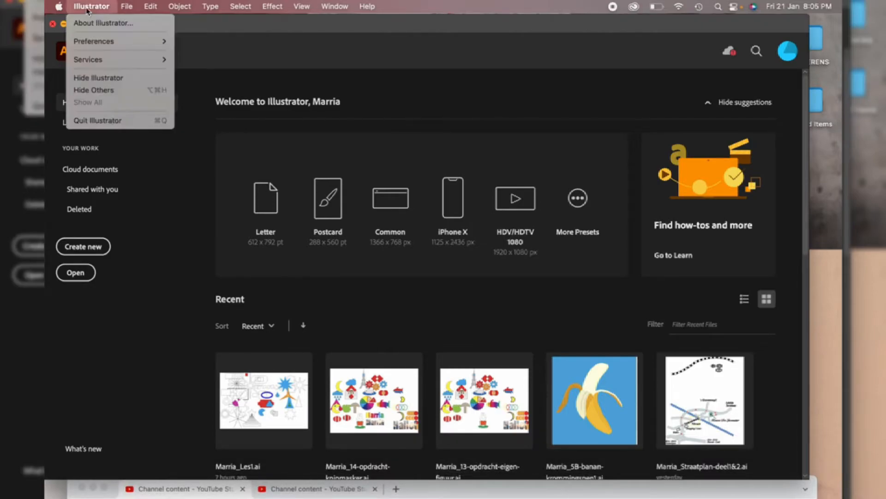
pyautogui.moveTo(144, 41)
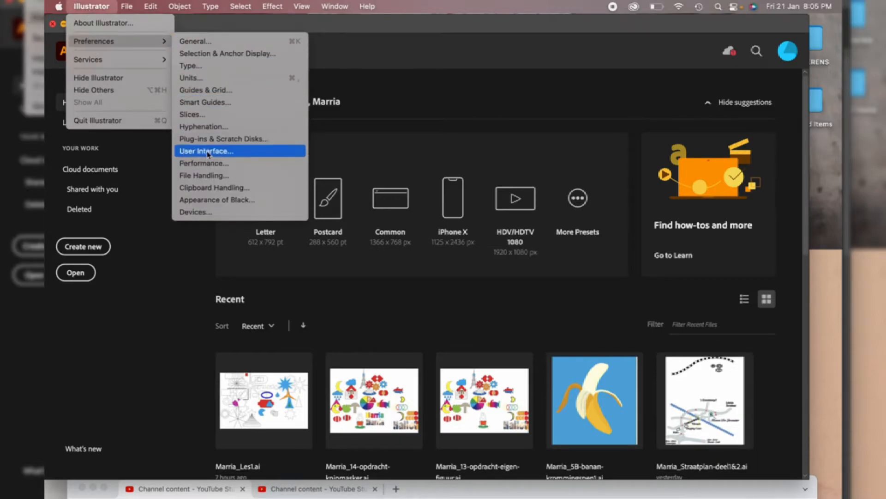
pyautogui.click(250, 27)
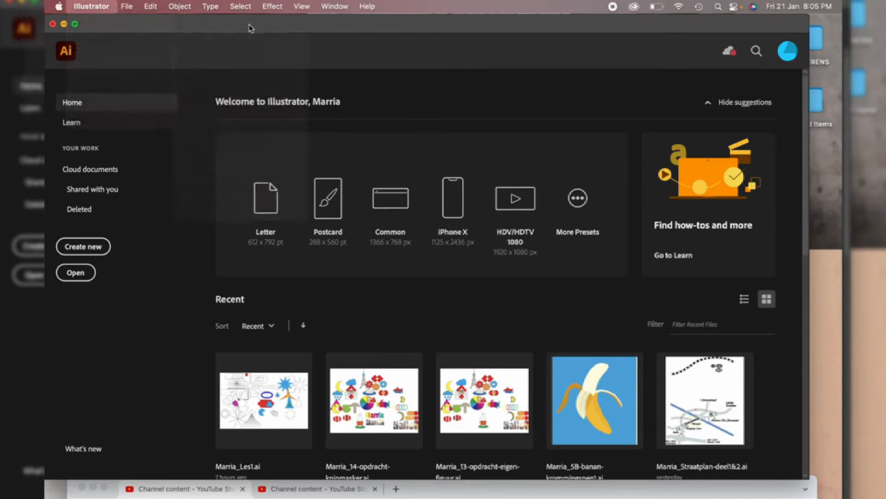
pyautogui.click(151, 7)
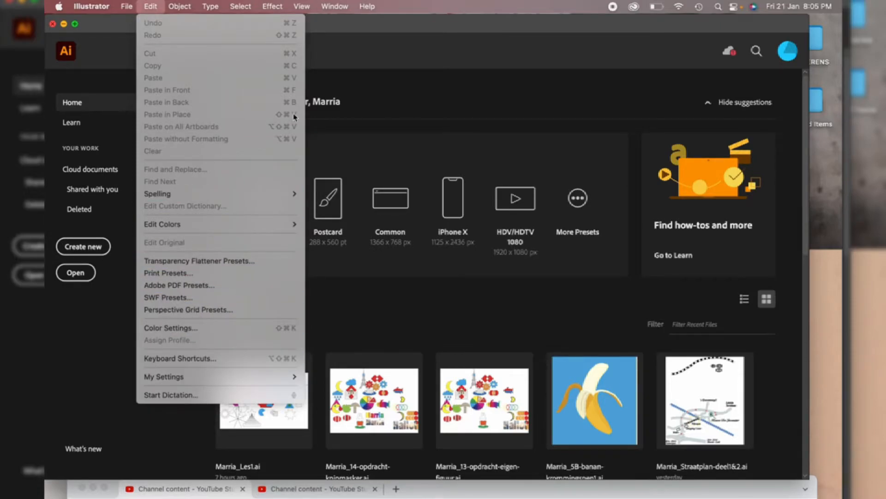
pyautogui.click(338, 38)
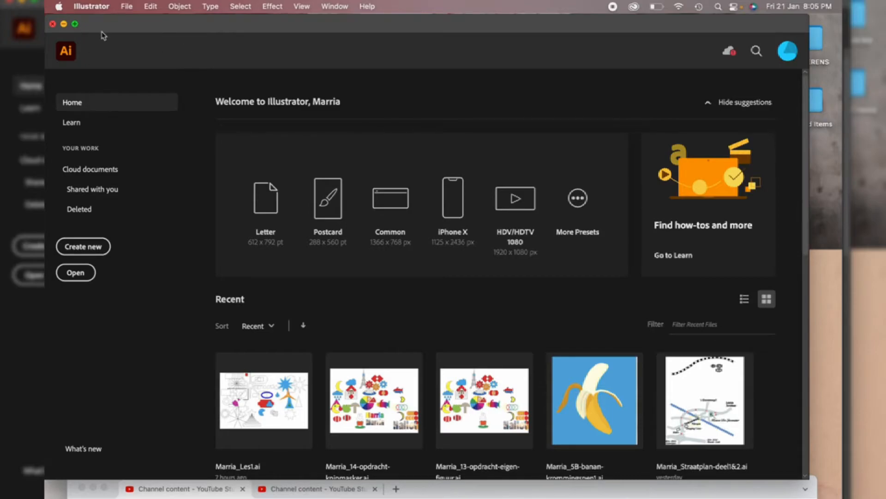
# Try the lightest interface brightness in the User Interface preferences, then return to Medium Dark and confirm
pyautogui.click(99, 7)
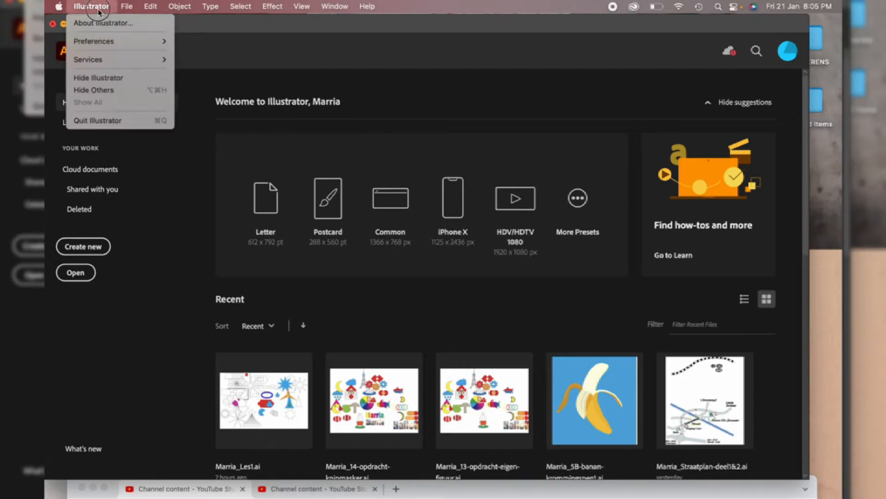
pyautogui.moveTo(101, 47)
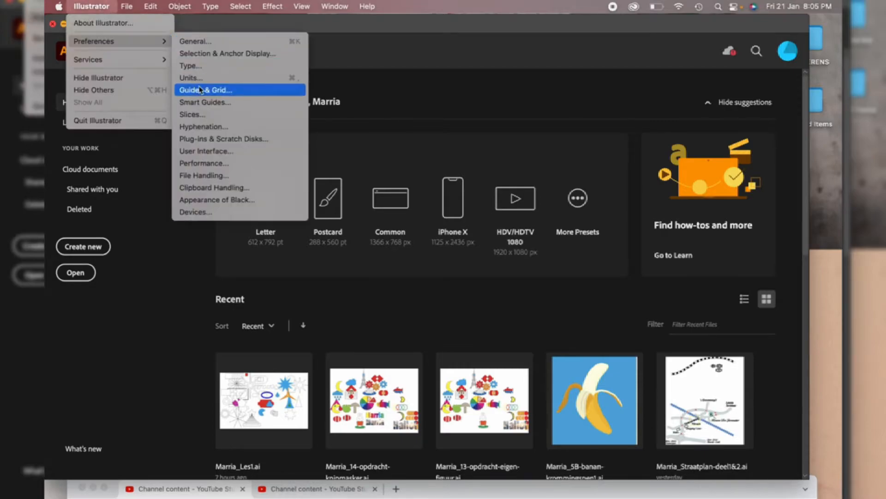
pyautogui.click(207, 151)
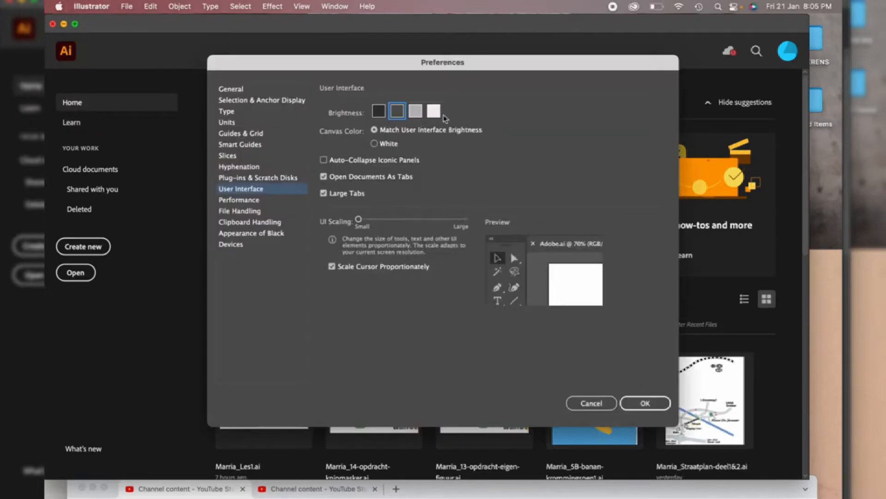
pyautogui.click(434, 111)
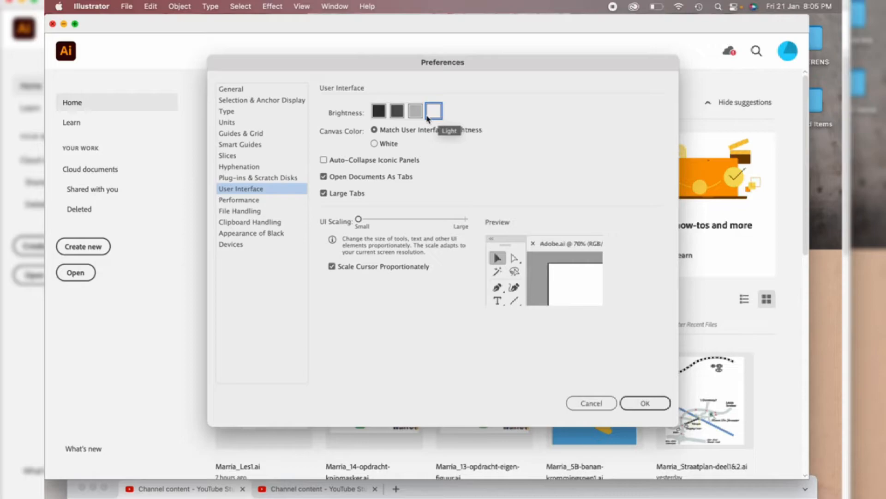
pyautogui.click(397, 114)
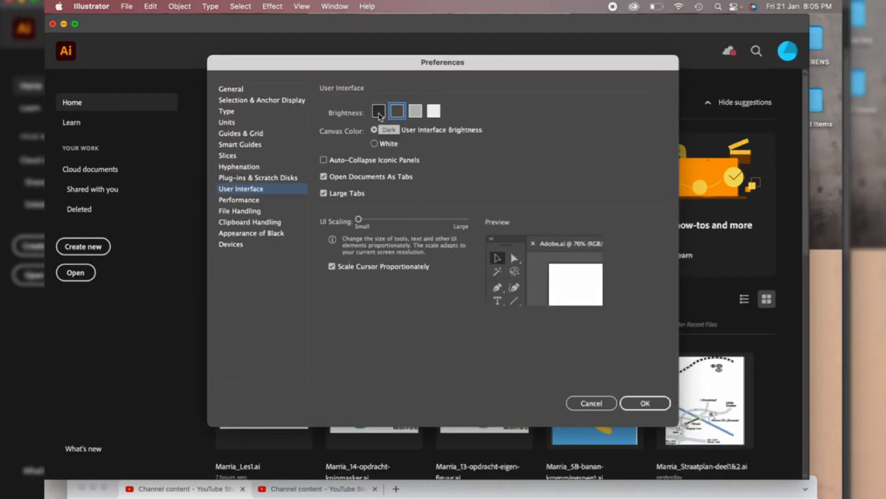
pyautogui.click(642, 406)
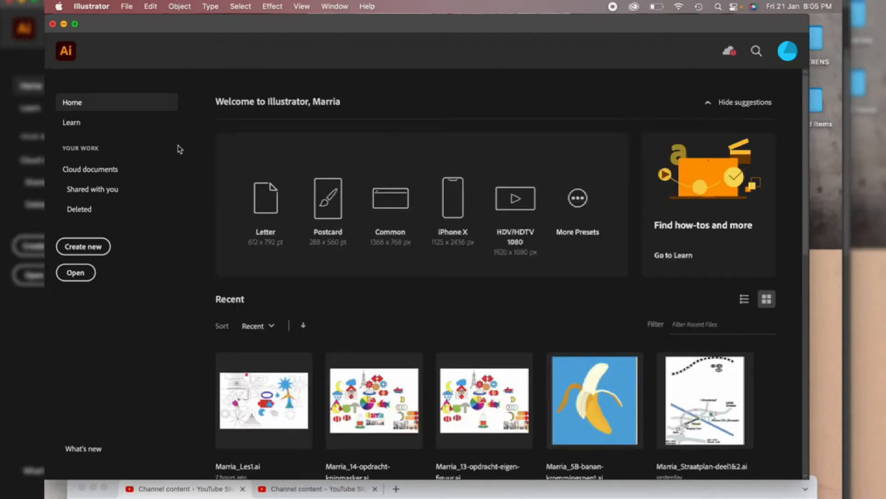
# Start a new document from the A4 print preset and name it Shapes
pyautogui.click(85, 249)
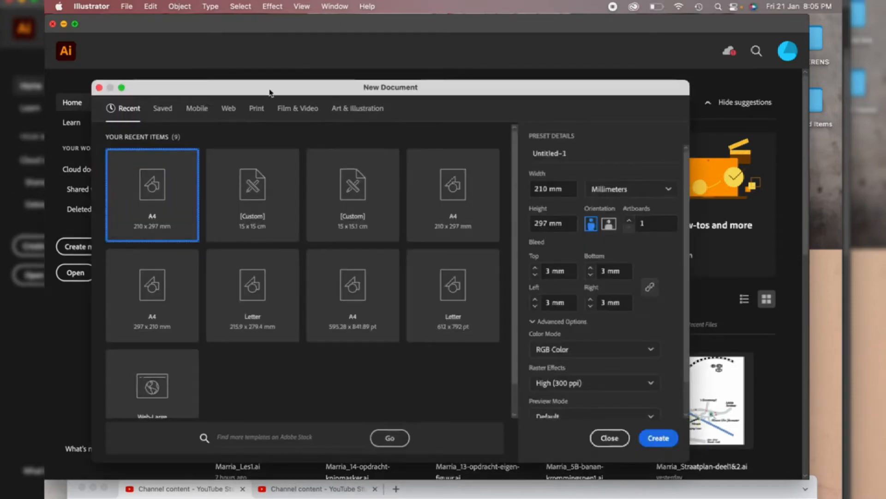
pyautogui.click(260, 114)
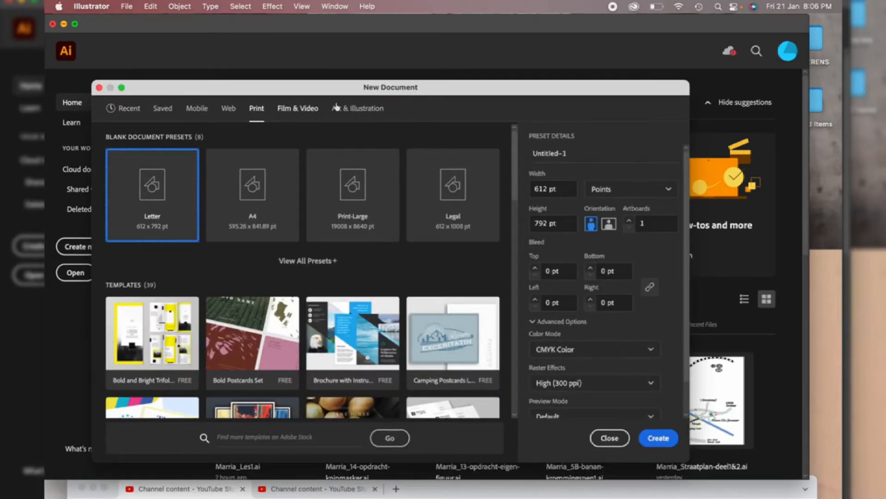
pyautogui.click(258, 209)
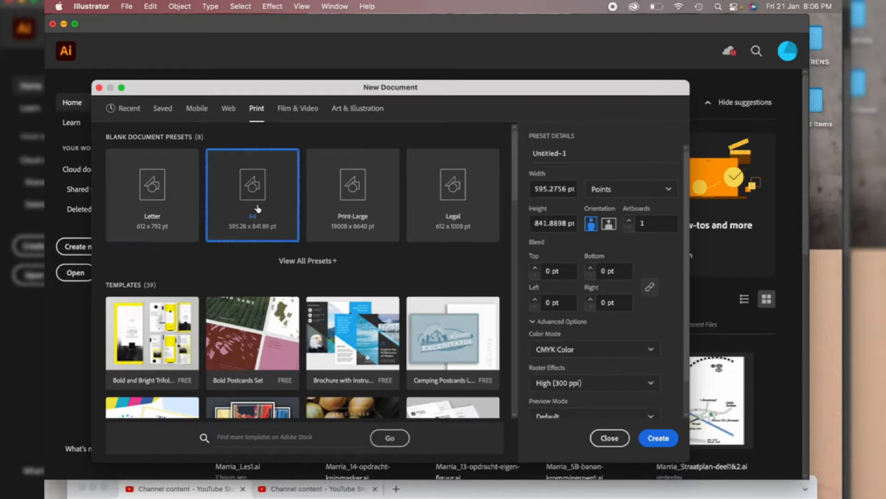
pyautogui.click(582, 150)
pyautogui.press('BackSpace')
pyautogui.press('BackSpace')
pyautogui.press('BackSpace')
pyautogui.press('BackSpace')
pyautogui.press('BackSpace')
pyautogui.press('BackSpace')
pyautogui.press('BackSpace')
pyautogui.press('BackSpace')
pyautogui.press('BackSpace')
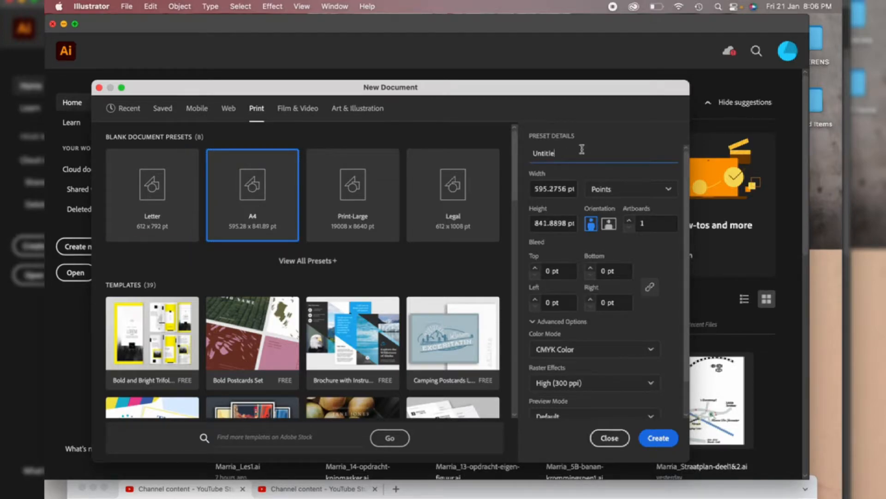
pyautogui.write('Shapes')
# Set the new document's units to Millimeters and its bleed to 3 mm on all sides
pyautogui.click(640, 193)
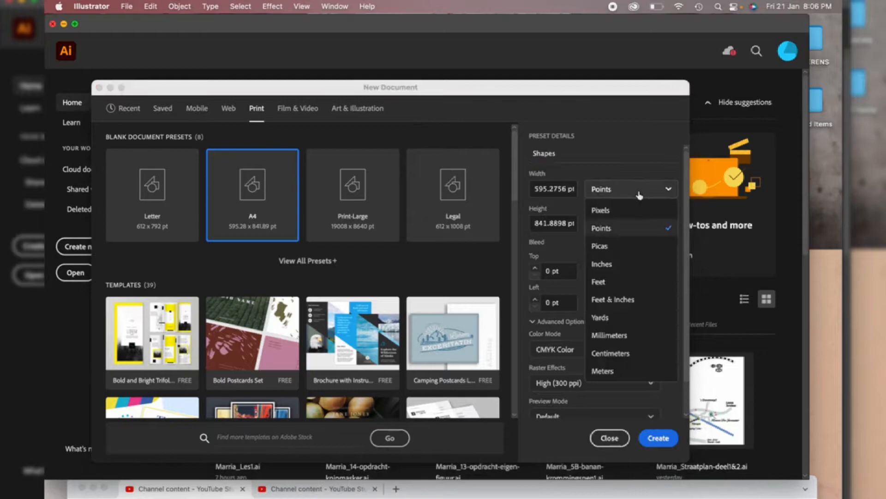
pyautogui.click(615, 340)
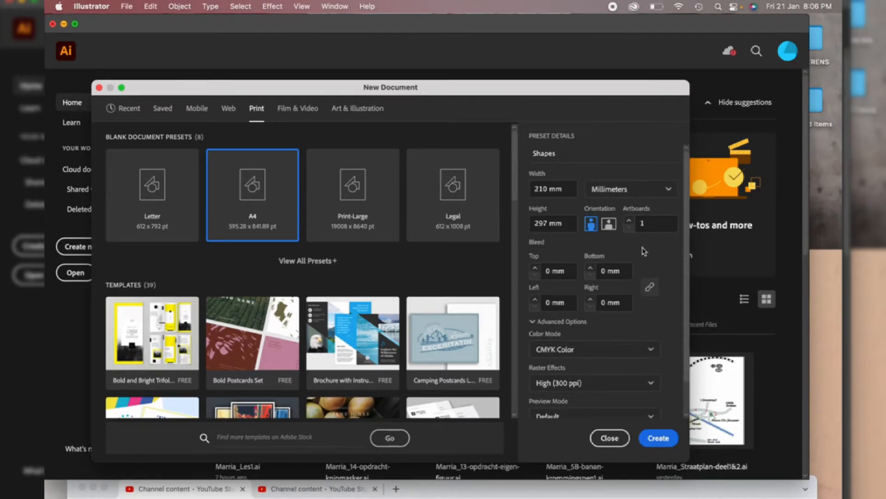
pyautogui.click(553, 272)
pyautogui.press('BackSpace')
pyautogui.write('3')
pyautogui.click(620, 302)
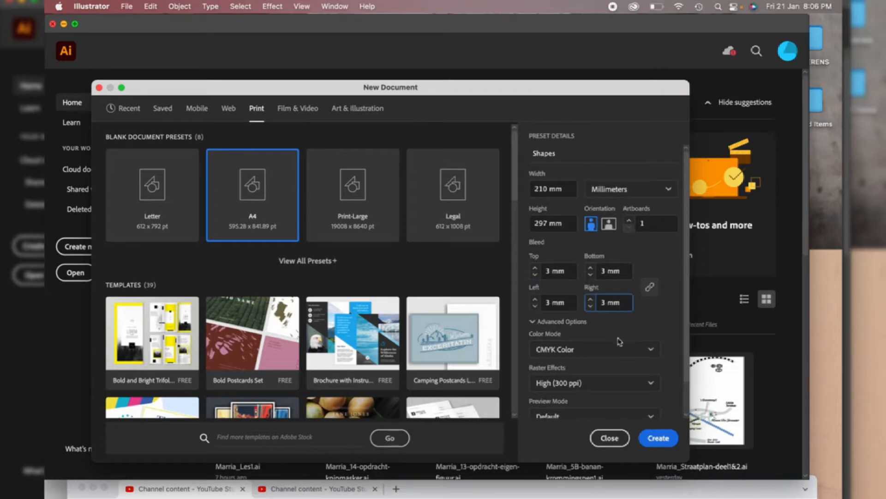
# Set the document's color mode to RGB Color and create the Shapes document
pyautogui.click(618, 352)
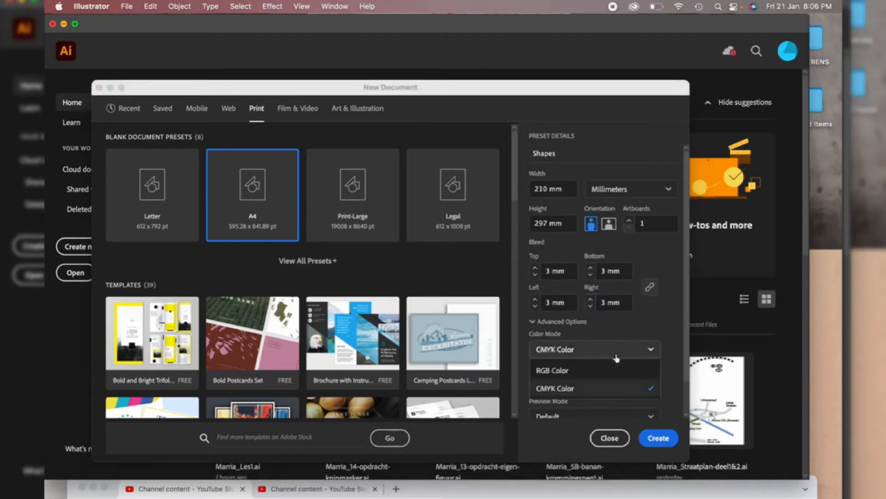
pyautogui.click(591, 375)
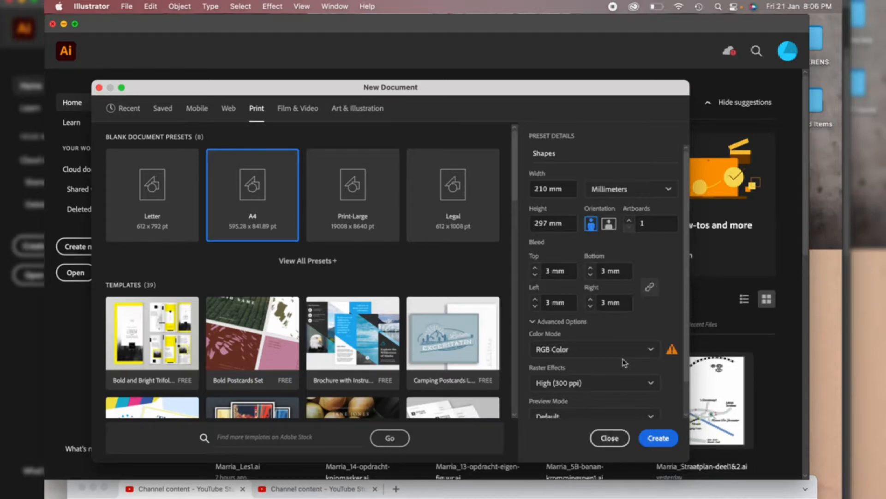
pyautogui.click(572, 354)
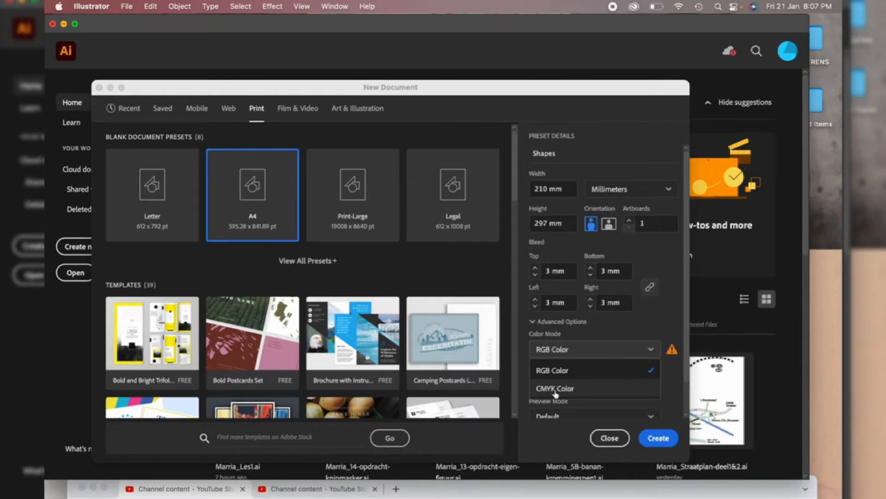
pyautogui.click(677, 379)
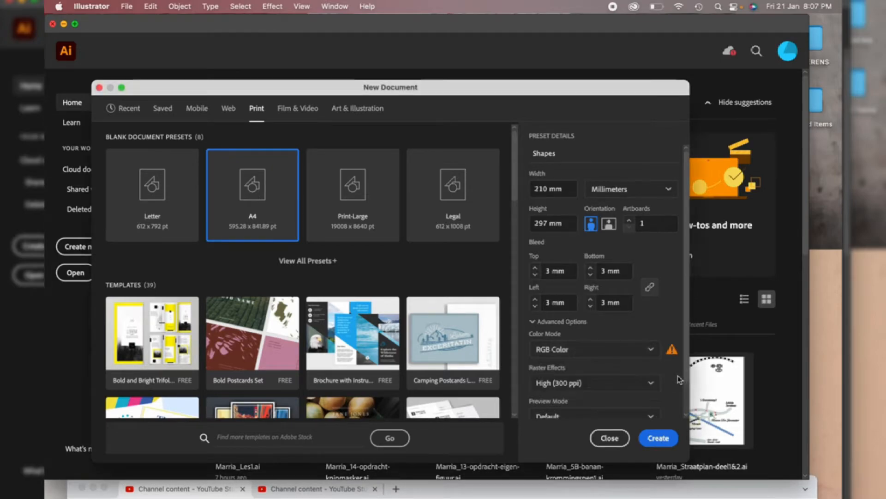
pyautogui.click(659, 437)
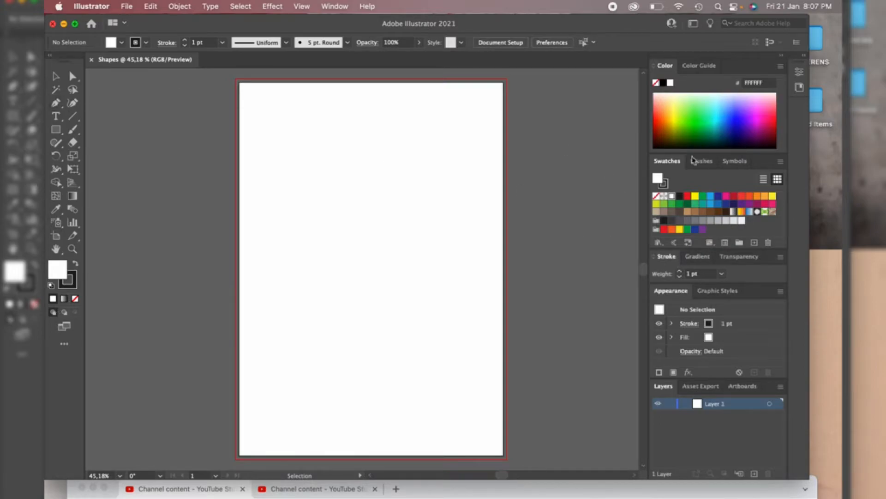
# Switch to the Essentials Classic workspace and experiment with collapsing, docking and floating the panel groups
pyautogui.click(692, 24)
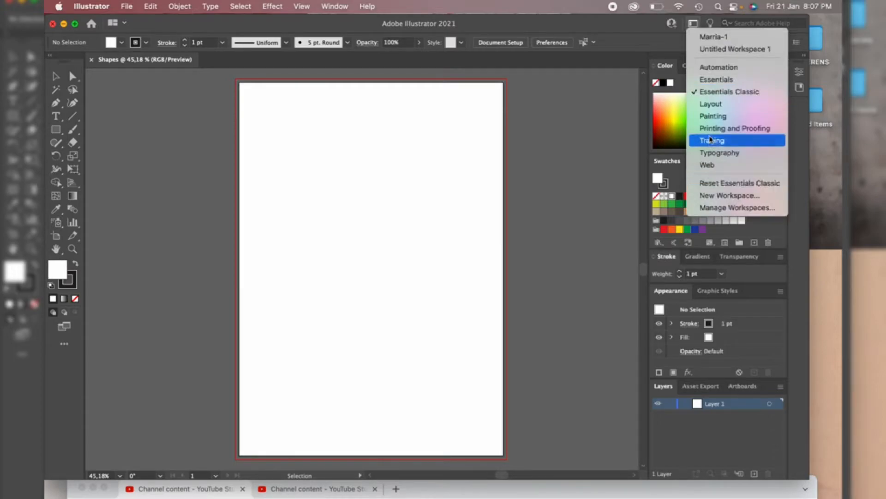
pyautogui.click(717, 94)
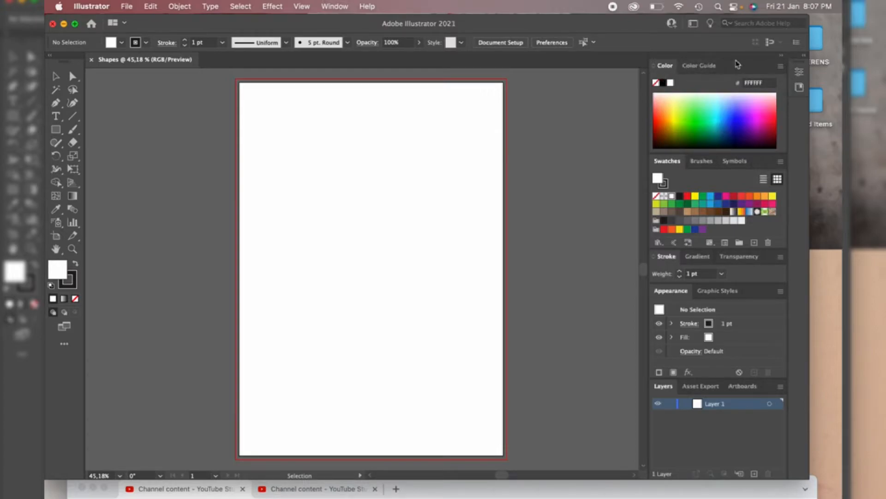
pyautogui.click(654, 68)
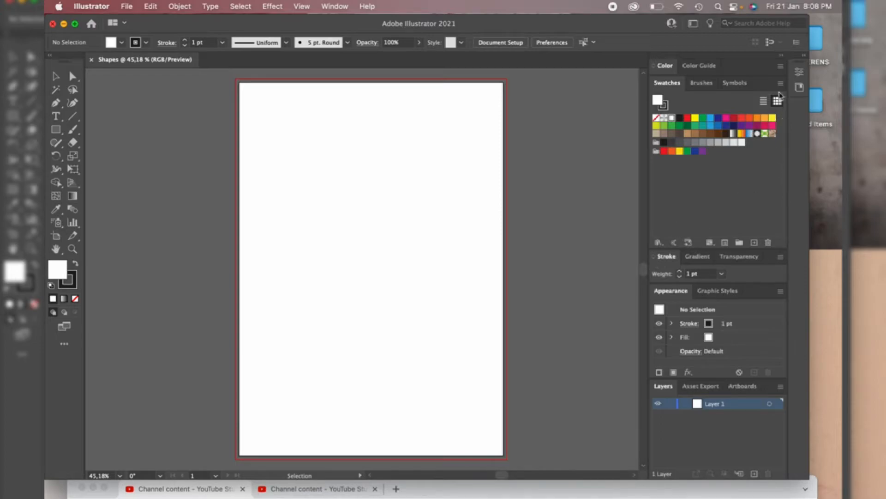
pyautogui.click(805, 56)
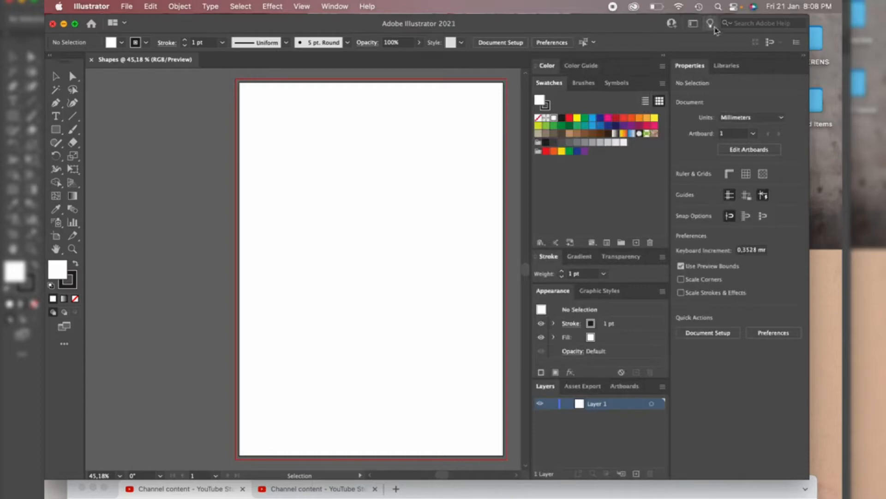
pyautogui.moveTo(690, 65); pyautogui.dragTo(659, 69)
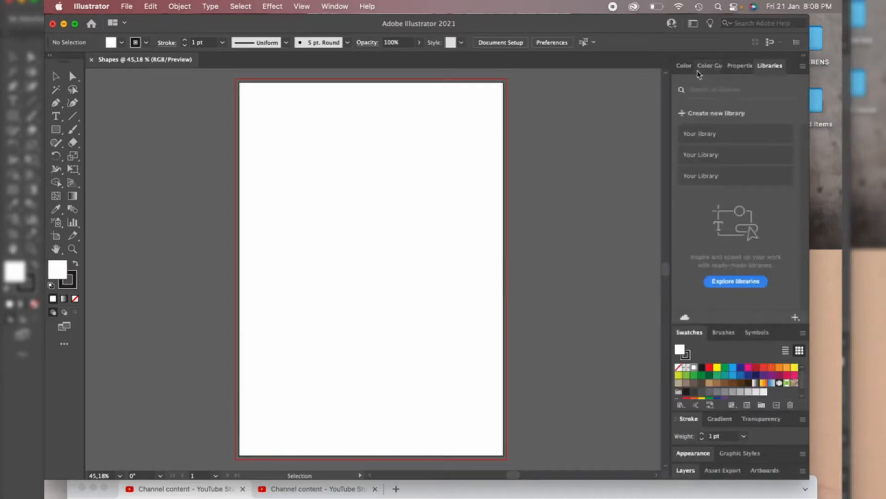
pyautogui.click(685, 66)
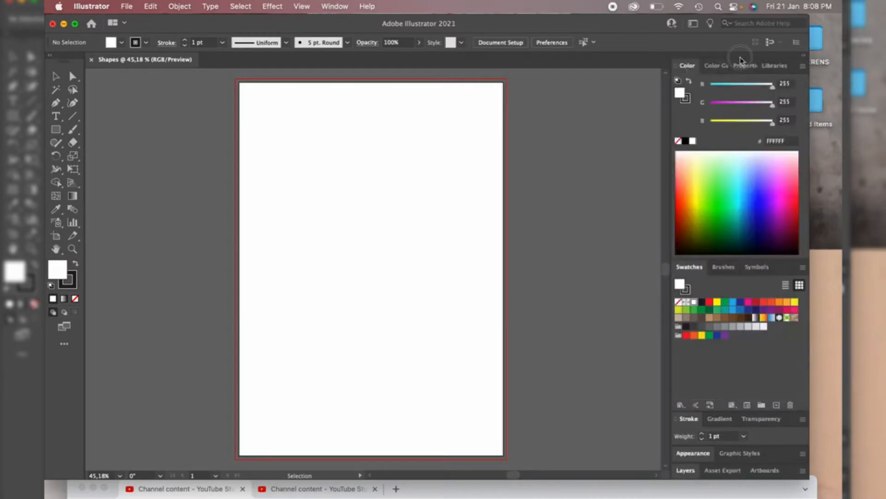
pyautogui.moveTo(738, 55)
pyautogui.mouseDown()
pyautogui.moveTo(637, 140)
pyautogui.moveTo(626, 114)
pyautogui.mouseUp()
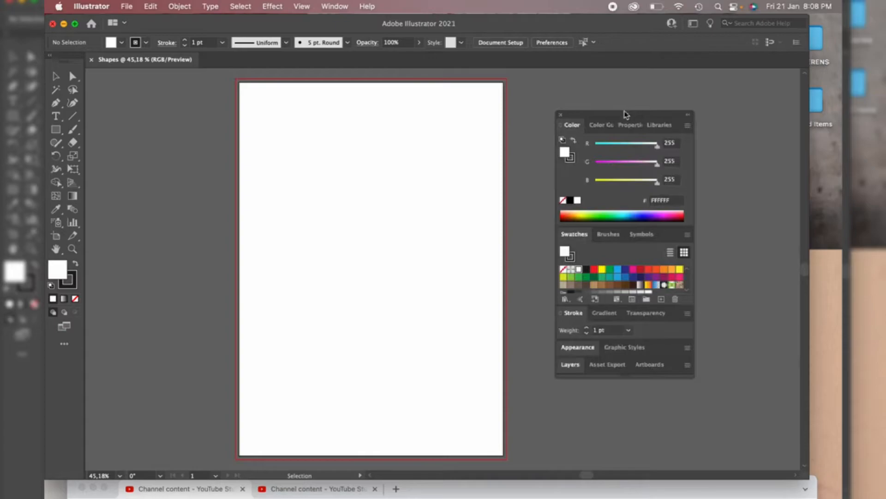
pyautogui.click(560, 116)
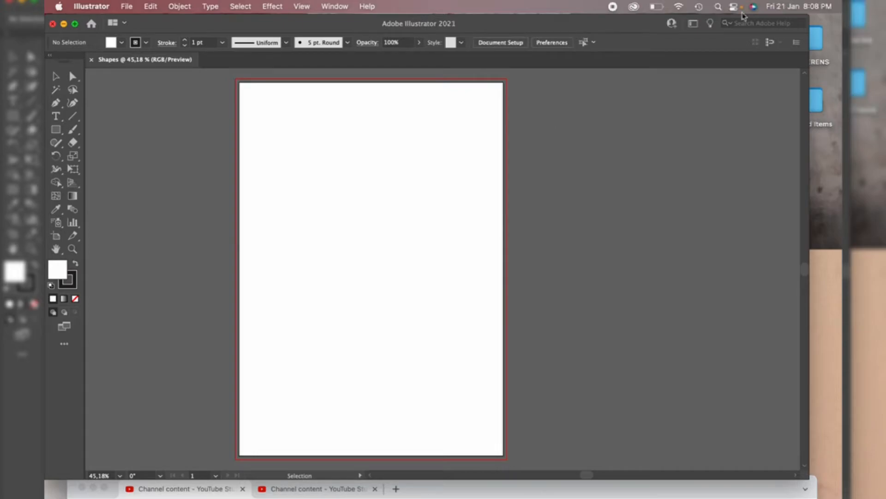
# Reset the Essentials Classic workspace and collapse the panel dock to icons
pyautogui.click(691, 26)
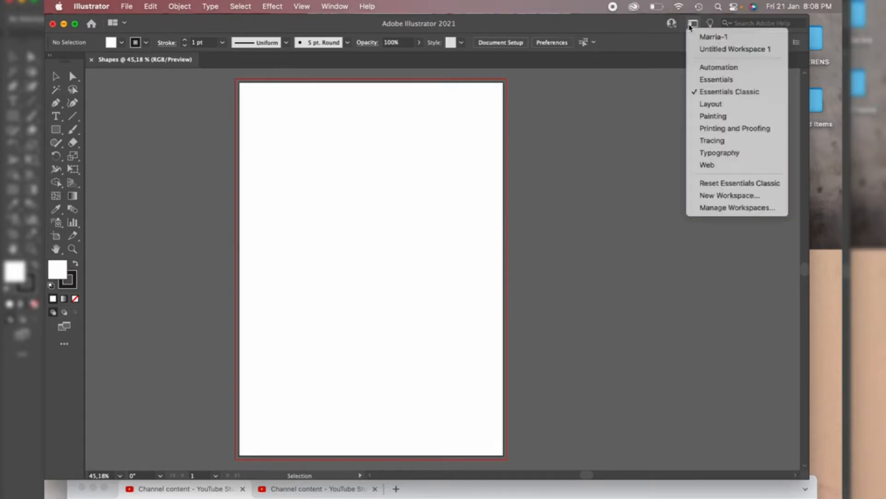
pyautogui.click(713, 183)
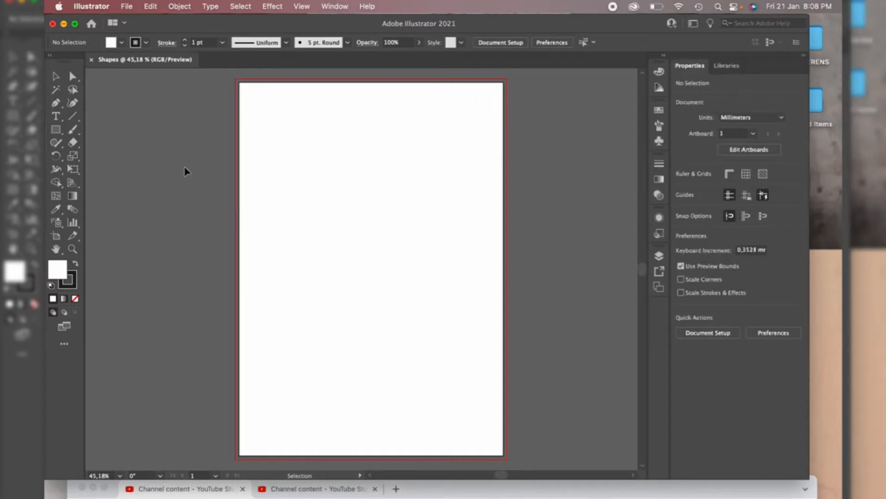
pyautogui.click(50, 56)
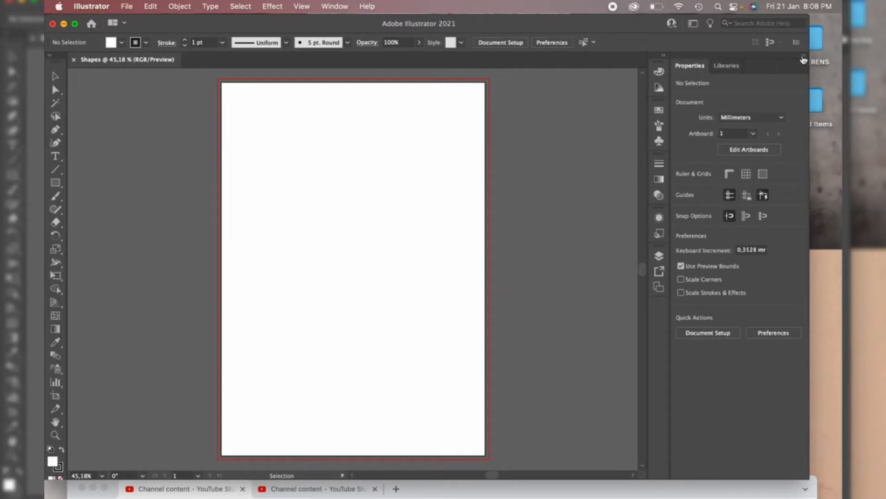
pyautogui.click(803, 57)
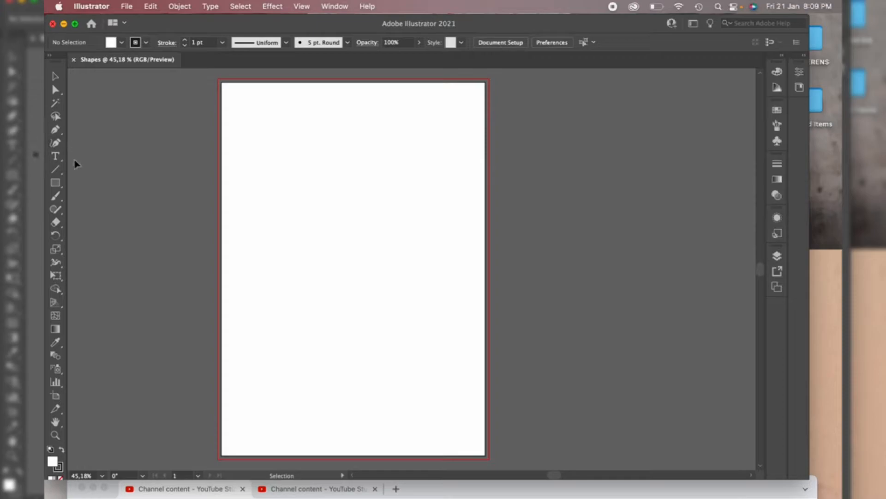
pyautogui.click(50, 55)
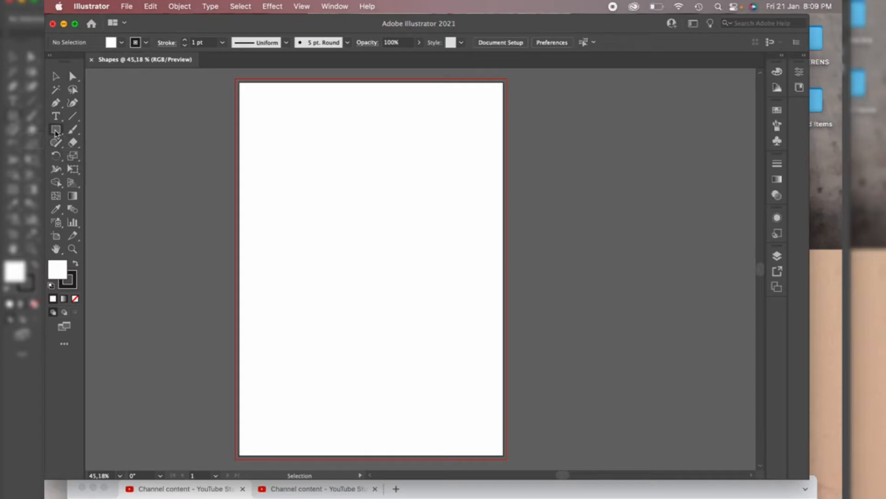
# Draw a wide rectangle near the artboard's top-left corner with the Rectangle tool
pyautogui.click(55, 133)
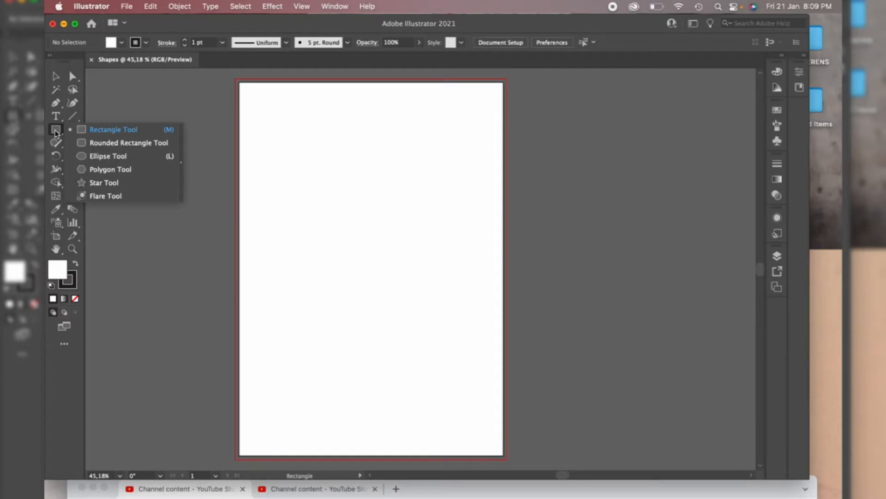
pyautogui.click(110, 130)
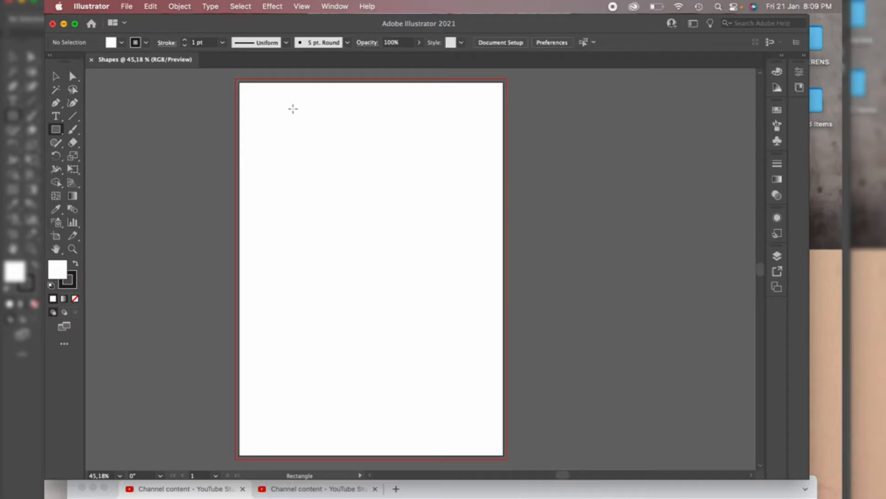
pyautogui.click(265, 100)
pyautogui.moveTo(266, 101); pyautogui.dragTo(395, 153)
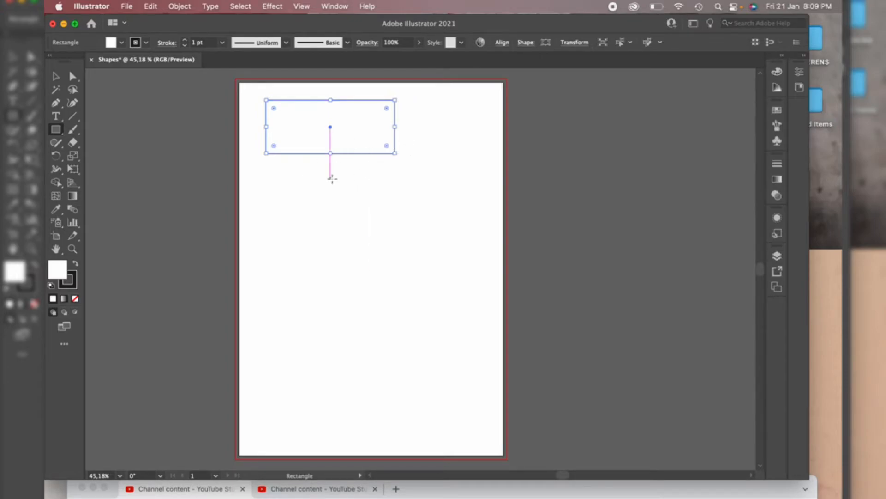
# Toggle Smart Guides off and back on and check their state in the View menu
pyautogui.press('super+u')
pyautogui.press('super+u')
pyautogui.click(302, 6)
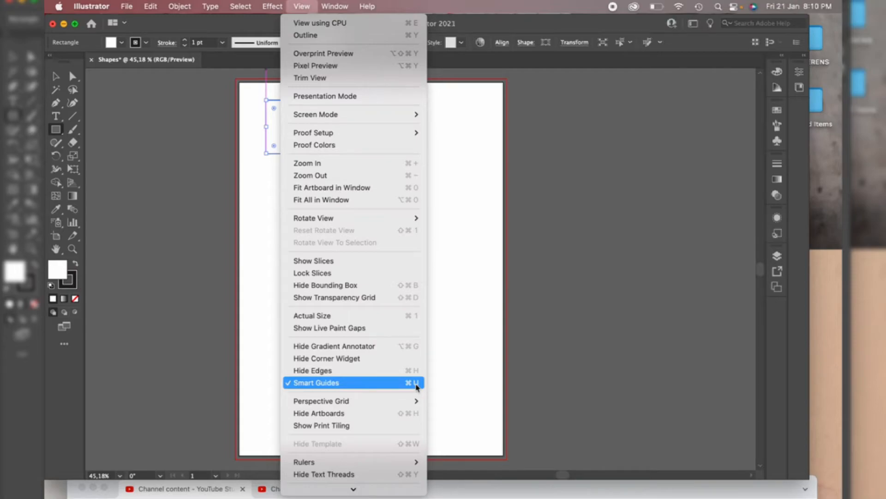
pyautogui.click(476, 270)
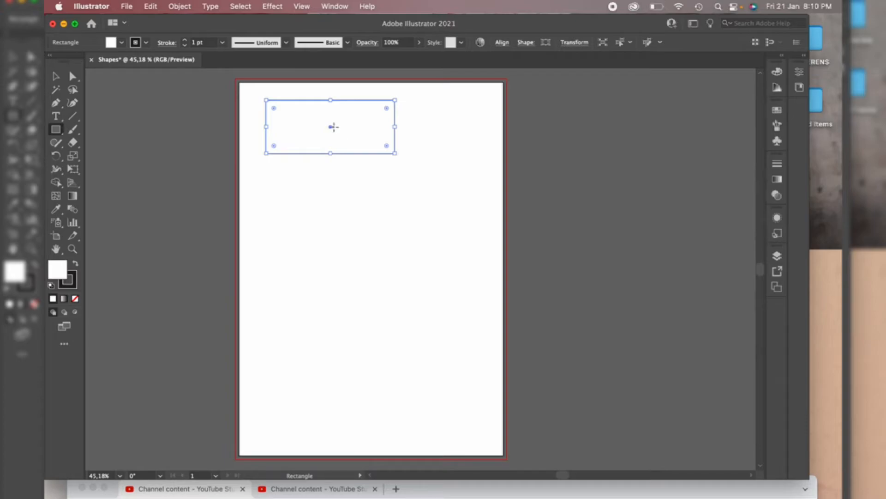
# Draw a smaller rectangle from the first rectangle's center so it sits inside it, then shift it slightly left
pyautogui.moveTo(334, 127); pyautogui.dragTo(362, 147)
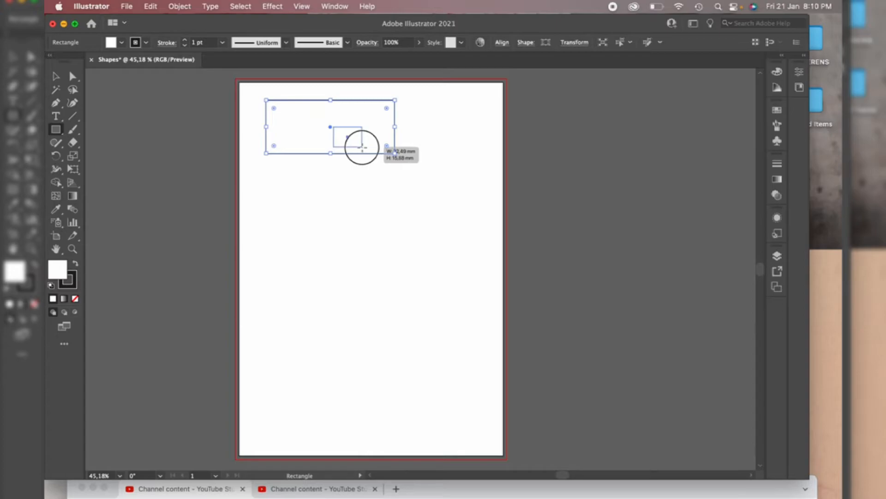
pyautogui.moveTo(362, 147)
pyautogui.mouseDown()
pyautogui.moveTo(370, 152)
pyautogui.moveTo(355, 148)
pyautogui.moveTo(363, 147)
pyautogui.mouseUp()
pyautogui.press('shift')
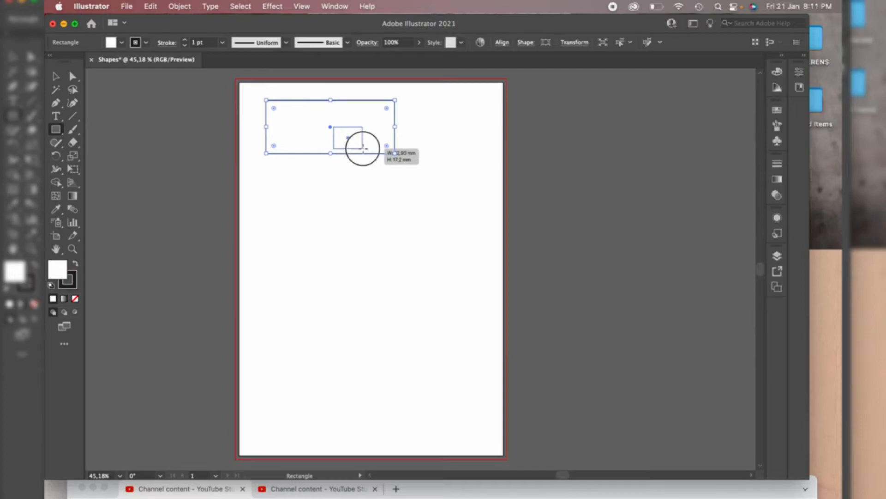
pyautogui.moveTo(363, 148); pyautogui.dragTo(363, 148)
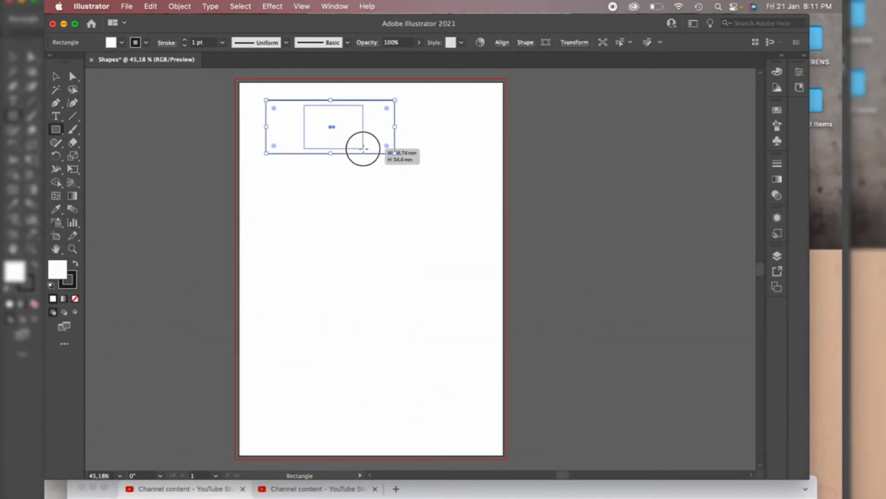
pyautogui.moveTo(362, 148)
pyautogui.mouseDown()
pyautogui.moveTo(351, 145)
pyautogui.moveTo(378, 143)
pyautogui.mouseUp()
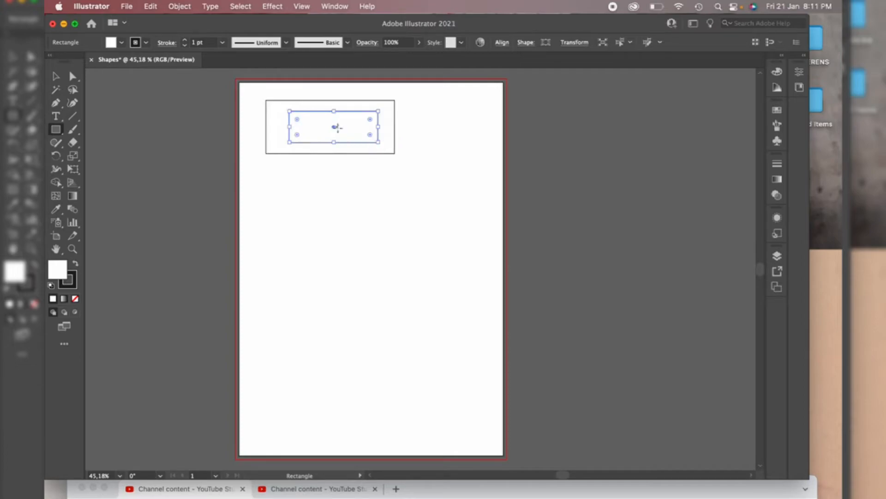
pyautogui.moveTo(337, 127); pyautogui.dragTo(341, 127)
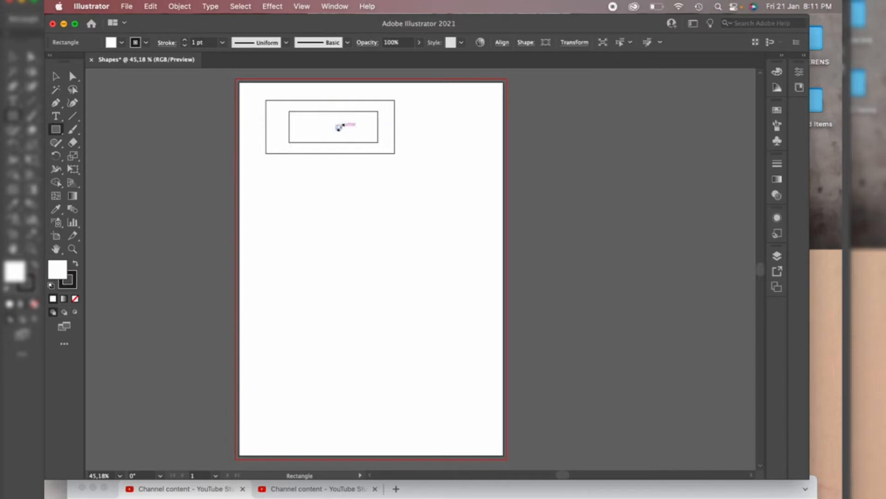
pyautogui.press('super+z')
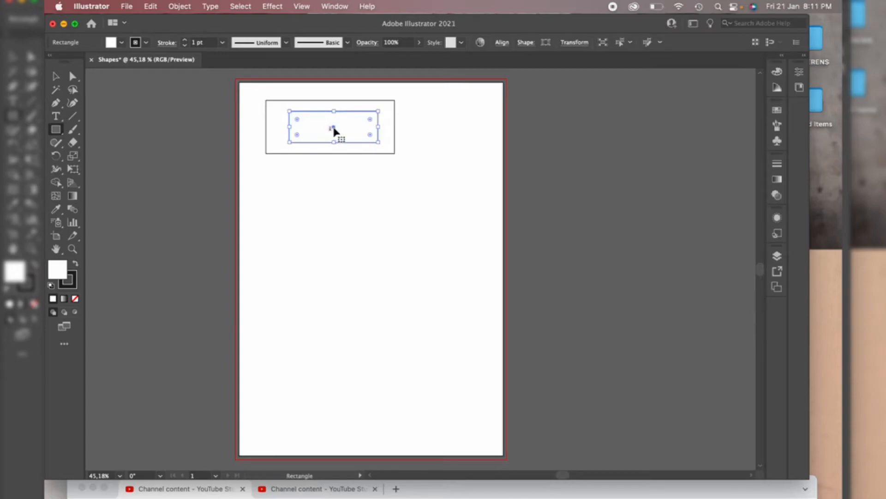
pyautogui.moveTo(335, 130); pyautogui.dragTo(331, 130)
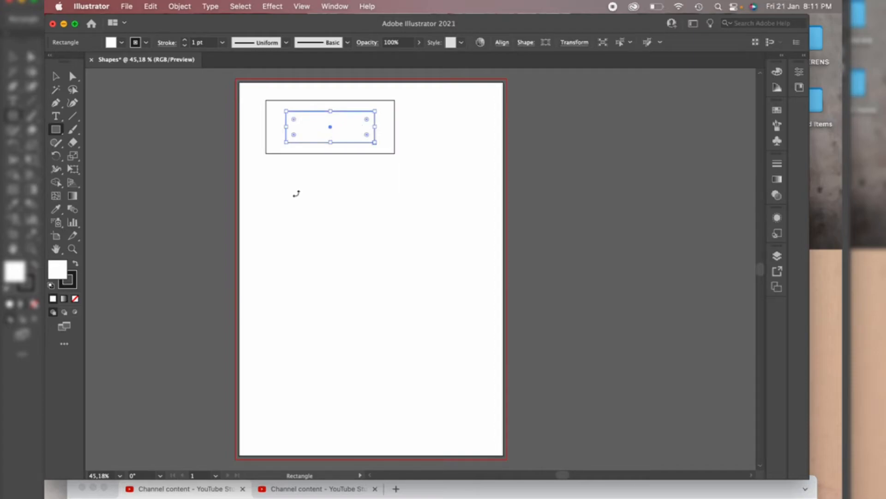
# Draw a square below the rectangles near the artboard's left edge
pyautogui.click(55, 131)
pyautogui.moveTo(266, 178)
pyautogui.mouseDown()
pyautogui.moveTo(342, 242)
pyautogui.moveTo(329, 228)
pyautogui.moveTo(337, 235)
pyautogui.mouseUp()
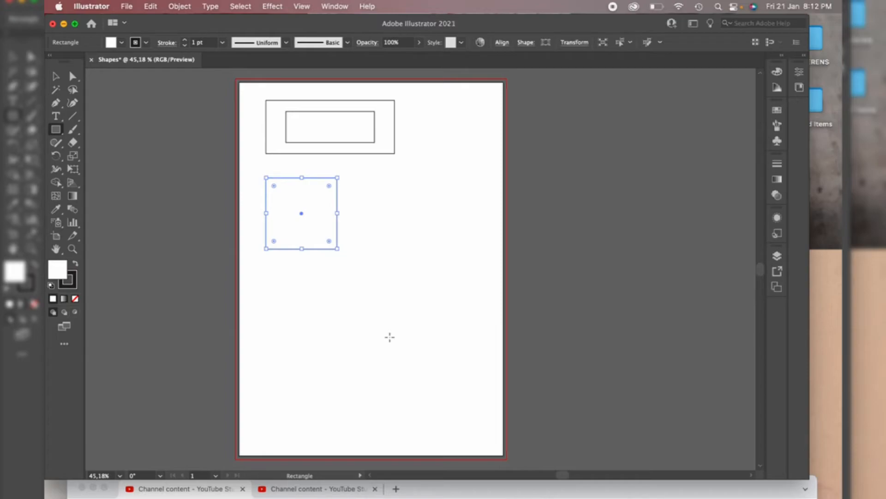
pyautogui.press('super+z')
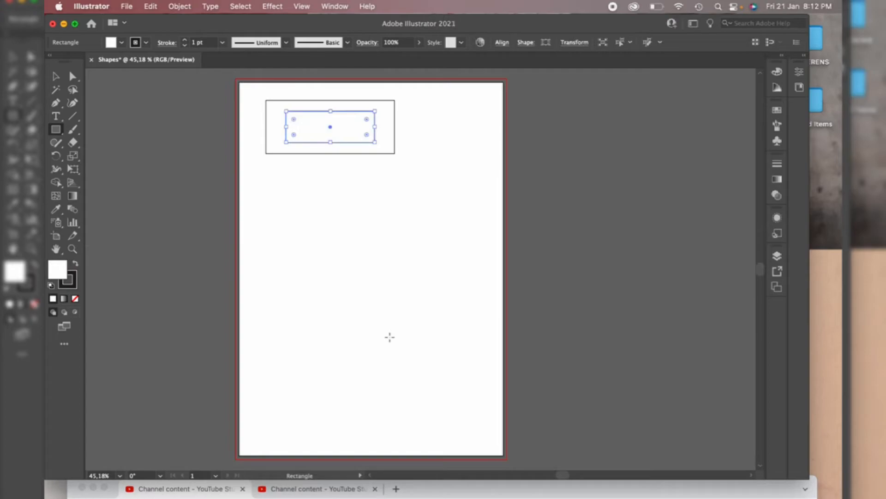
pyautogui.press('super+shift+z')
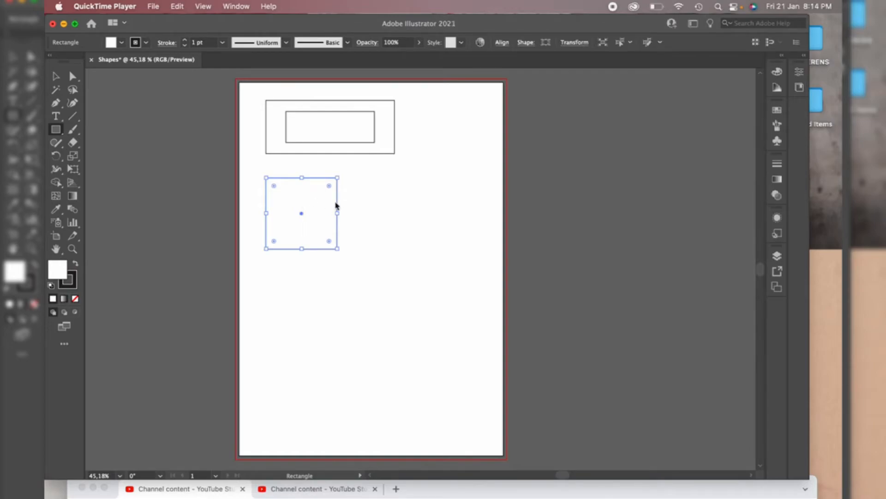
# Create a rectangle 50 mm wide and 60 mm tall to the right of the square by entering exact dimensions
pyautogui.click(60, 133)
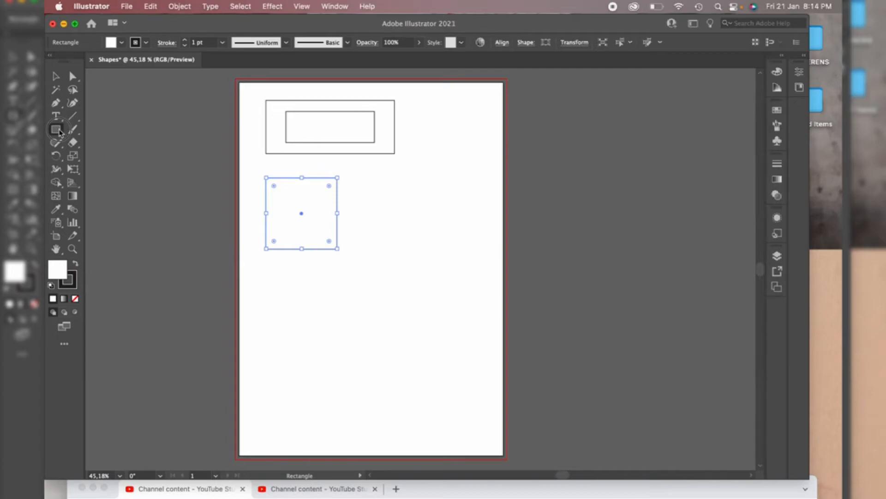
pyautogui.click(376, 178)
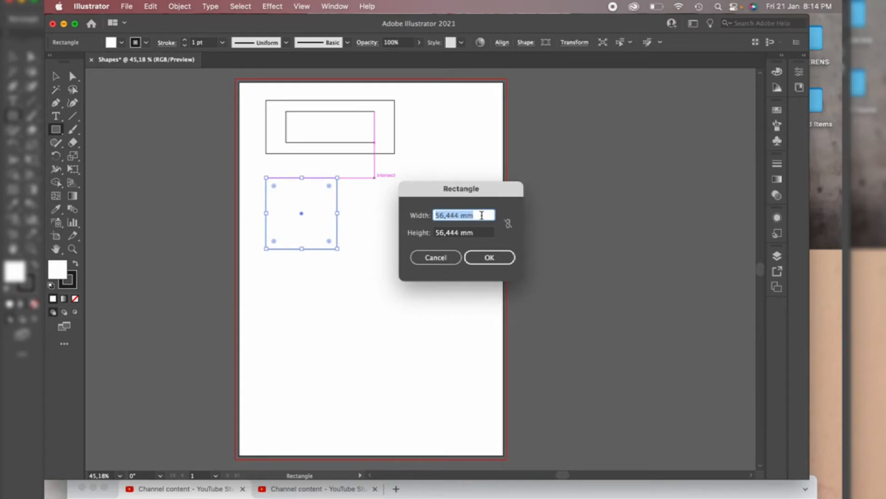
pyautogui.write('50')
pyautogui.click(481, 233)
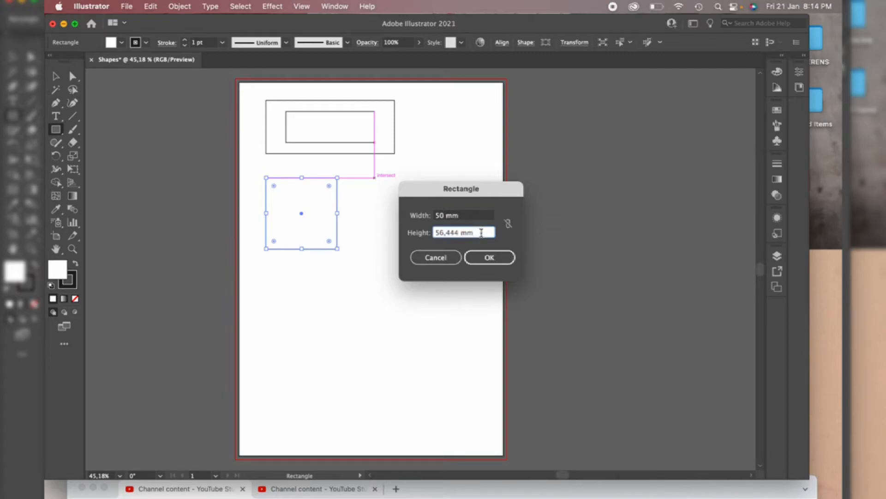
pyautogui.moveTo(481, 232); pyautogui.dragTo(408, 234)
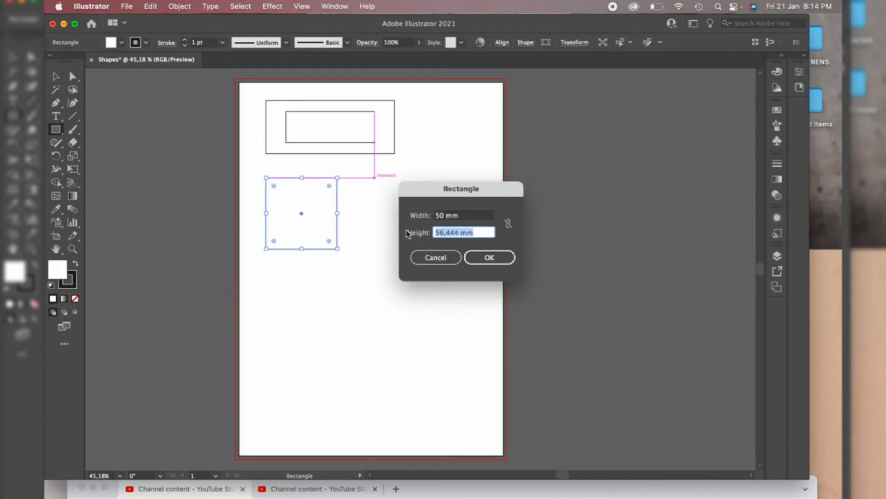
pyautogui.write('60')
pyautogui.click(494, 257)
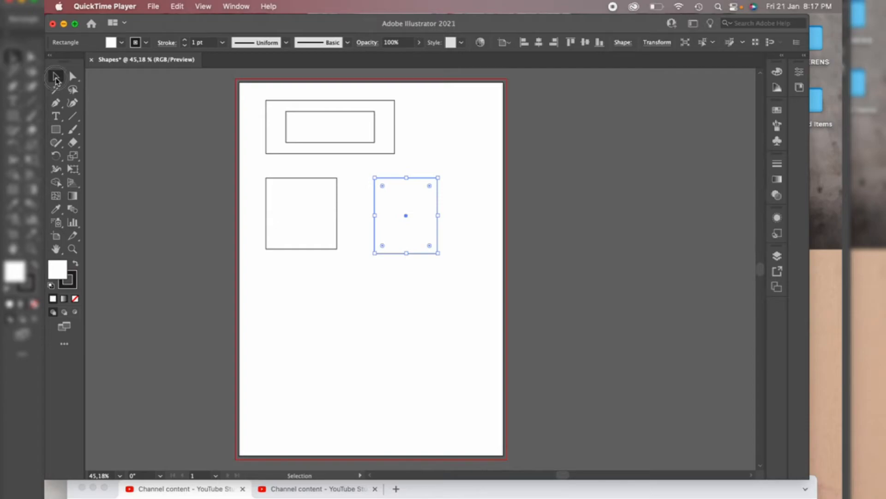
# Switch to the Selection tool and nudge the square slightly left
pyautogui.click(57, 78)
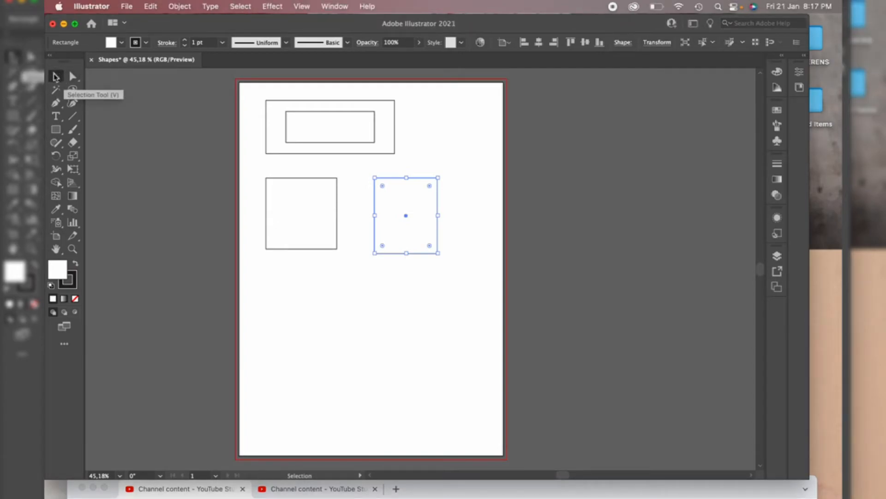
pyautogui.click(168, 181)
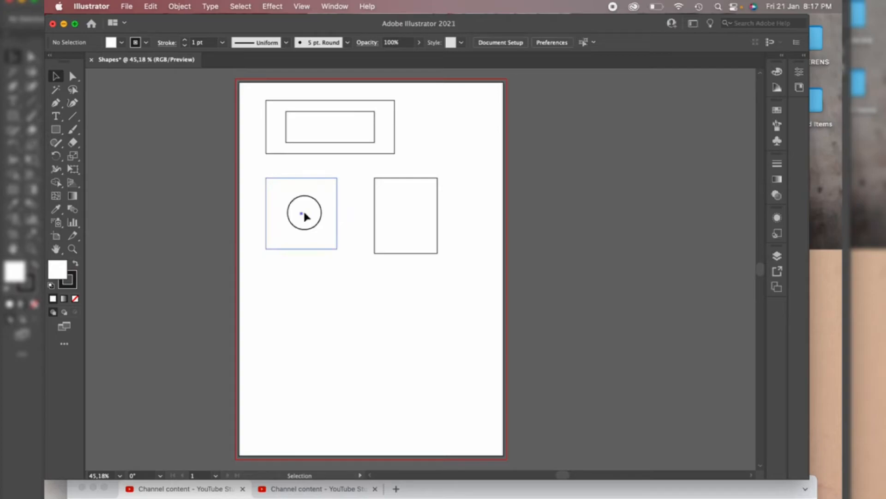
pyautogui.moveTo(303, 212)
pyautogui.mouseDown()
pyautogui.moveTo(346, 327)
pyautogui.moveTo(487, 267)
pyautogui.moveTo(480, 198)
pyautogui.moveTo(305, 220)
pyautogui.moveTo(459, 263)
pyautogui.moveTo(303, 224)
pyautogui.moveTo(386, 193)
pyautogui.moveTo(298, 217)
pyautogui.mouseUp()
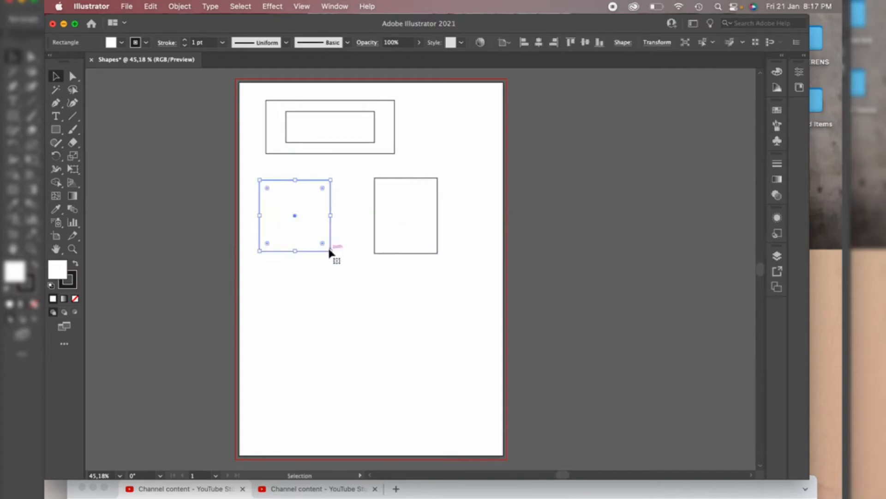
# Enlarge the square from its corner while keeping its proportions square
pyautogui.moveTo(330, 251); pyautogui.dragTo(414, 285)
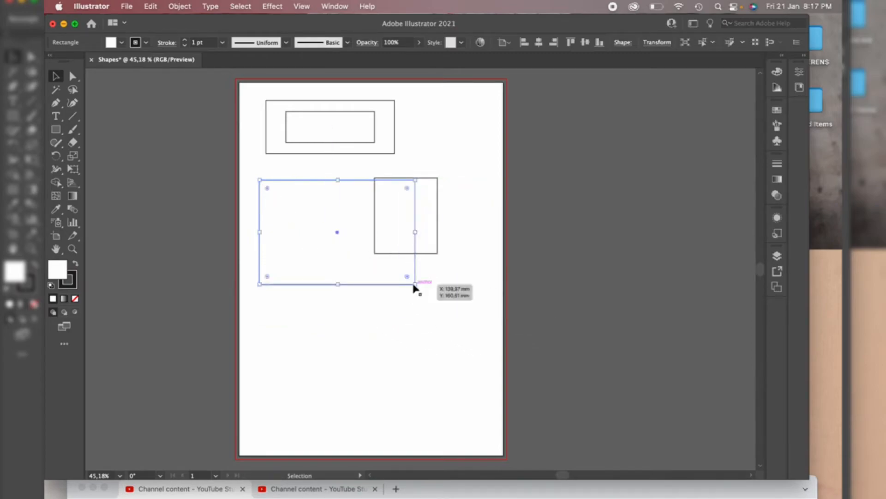
pyautogui.press('super+z')
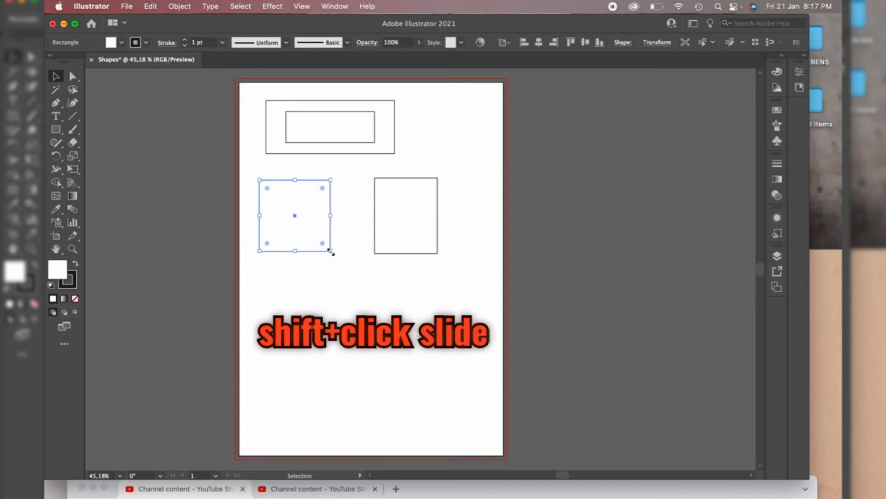
pyautogui.moveTo(331, 251)
pyautogui.mouseDown()
pyautogui.moveTo(386, 296)
pyautogui.moveTo(328, 251)
pyautogui.moveTo(382, 298)
pyautogui.moveTo(325, 259)
pyautogui.moveTo(347, 282)
pyautogui.moveTo(301, 256)
pyautogui.moveTo(376, 307)
pyautogui.moveTo(320, 251)
pyautogui.moveTo(354, 281)
pyautogui.moveTo(335, 257)
pyautogui.moveTo(356, 280)
pyautogui.moveTo(319, 251)
pyautogui.moveTo(366, 294)
pyautogui.moveTo(323, 249)
pyautogui.moveTo(358, 289)
pyautogui.moveTo(340, 258)
pyautogui.moveTo(366, 285)
pyautogui.moveTo(342, 262)
pyautogui.mouseUp()
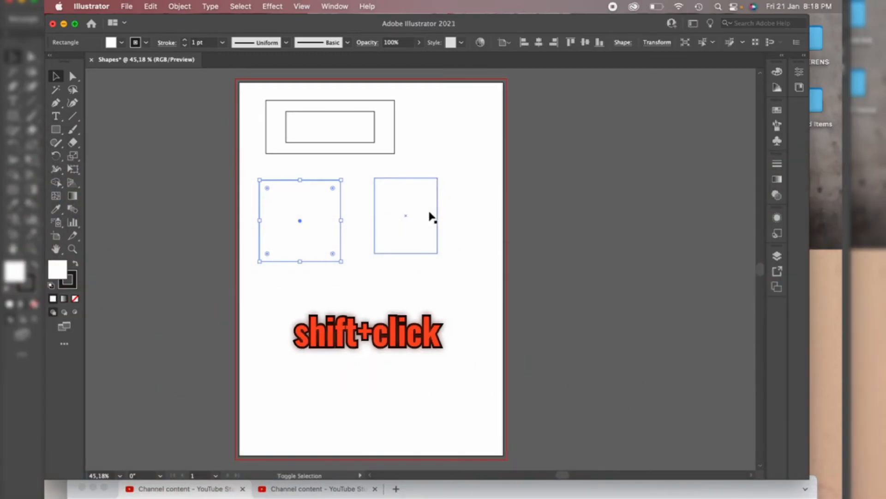
# Add shapes to and remove them from the selection one by one, then deselect everything
pyautogui.keyDown('shift'); pyautogui.click(429, 216); pyautogui.keyUp('shift')
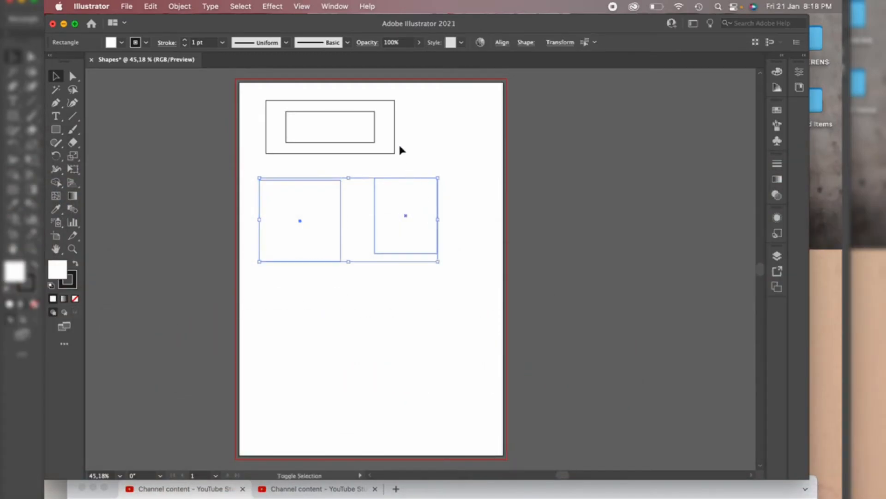
pyautogui.keyDown('shift'); pyautogui.click(388, 127); pyautogui.keyUp('shift')
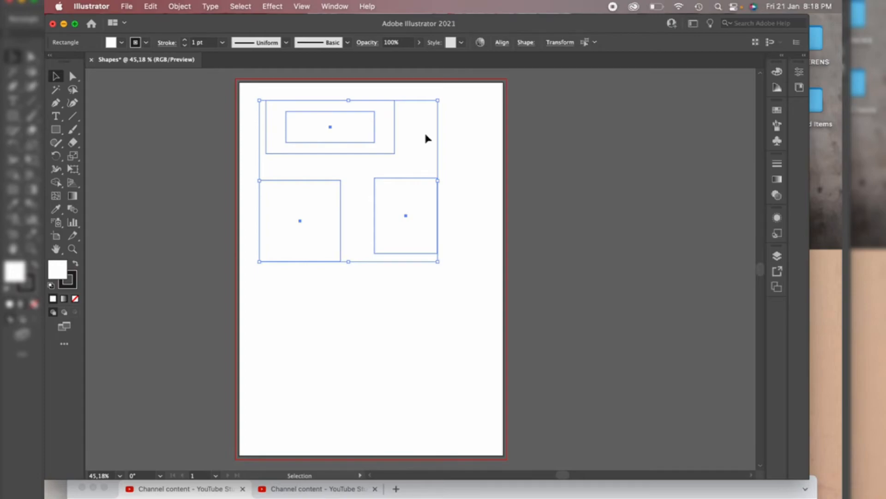
pyautogui.keyDown('shift'); pyautogui.click(427, 207); pyautogui.keyUp('shift')
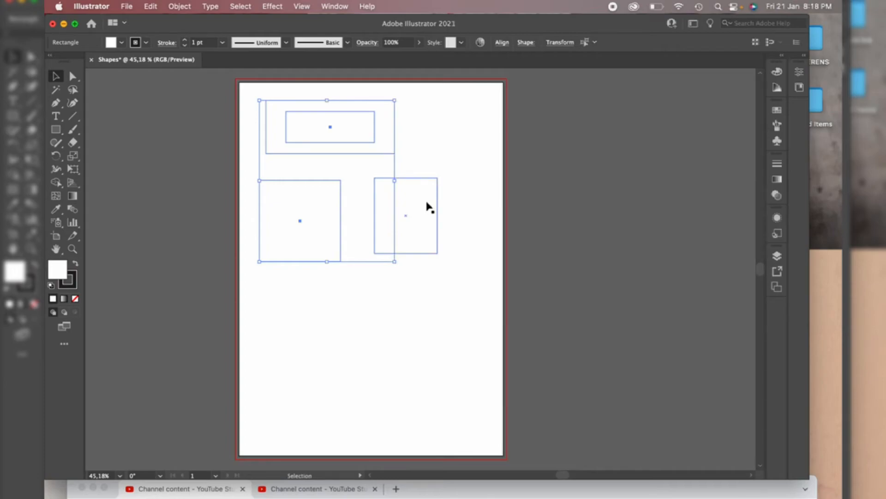
pyautogui.click(256, 297)
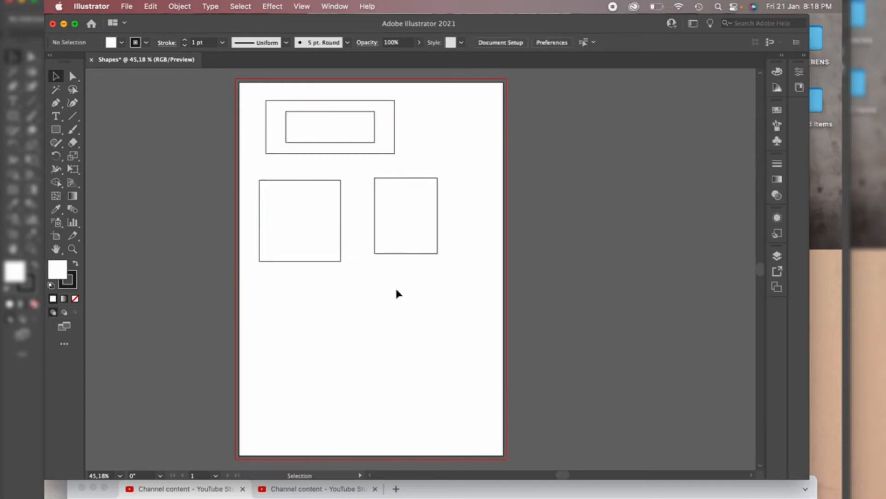
# Select all objects on the artboard with Select All, then deselect them
pyautogui.press('super+a')
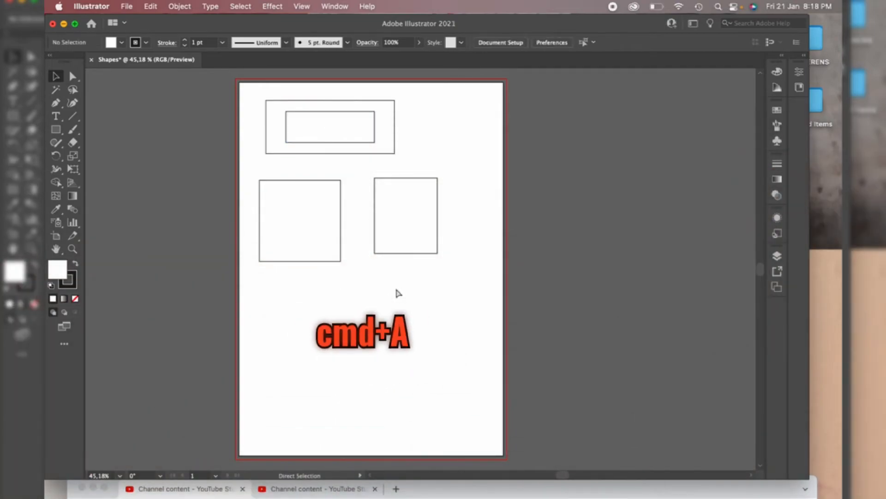
pyautogui.press('v')
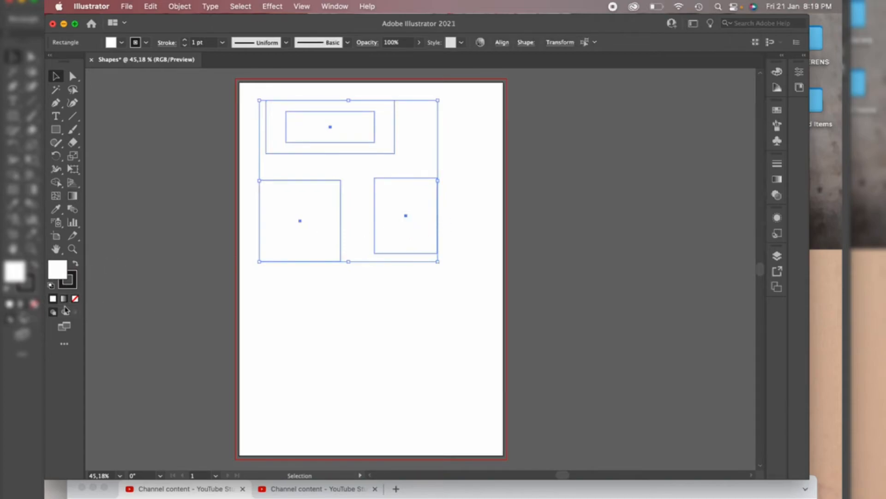
pyautogui.click(144, 208)
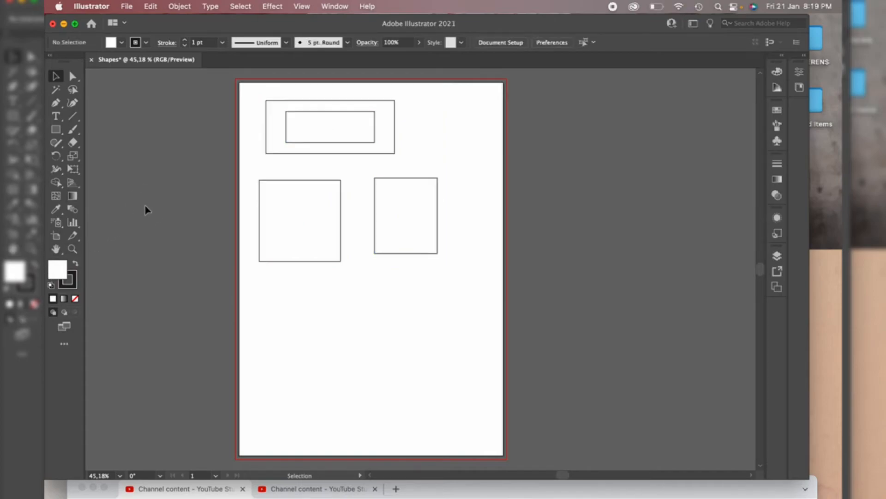
# Duplicate the large square by dragging a copy below it
pyautogui.click(318, 227)
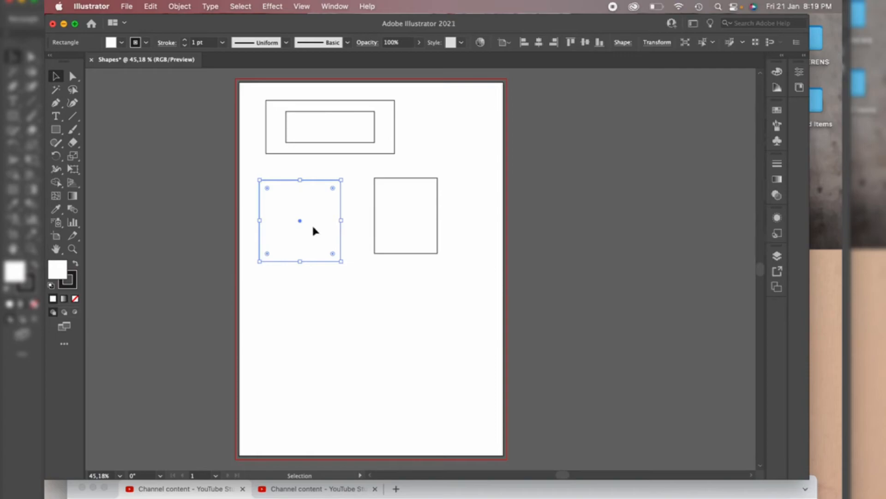
pyautogui.moveTo(313, 229); pyautogui.dragTo(312, 333)
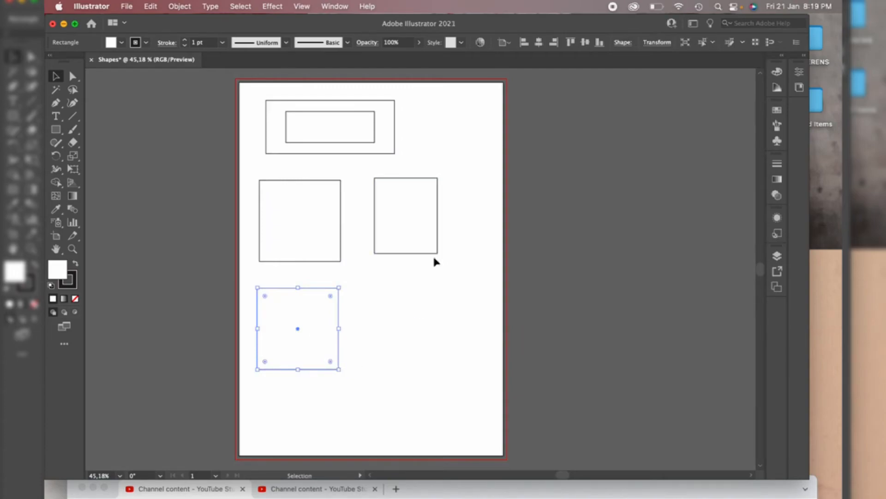
# Rotate the 50 × 60 mm rectangle into a diamond orientation
pyautogui.click(413, 245)
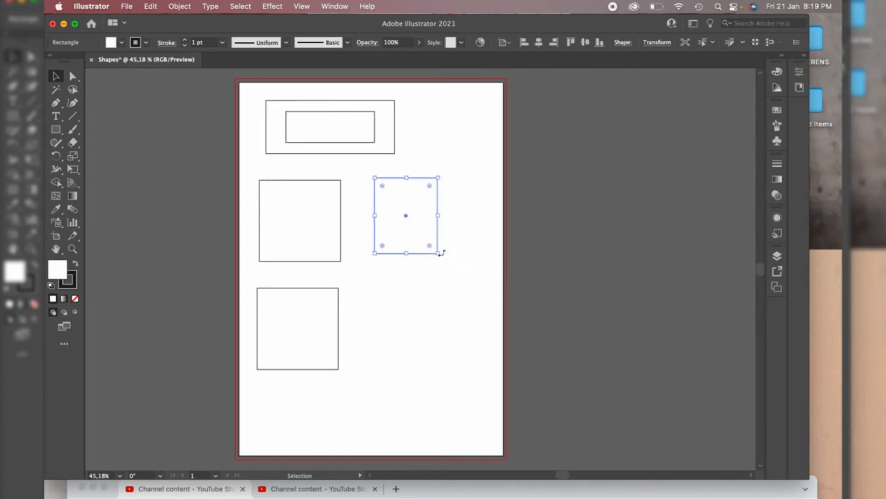
pyautogui.moveTo(443, 257); pyautogui.dragTo(421, 264)
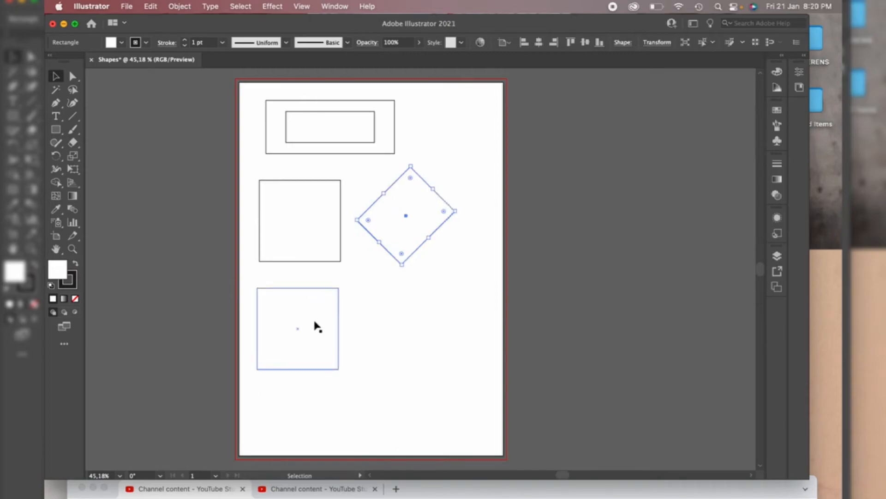
# Narrow the copied square into a tall thin rectangle
pyautogui.click(323, 336)
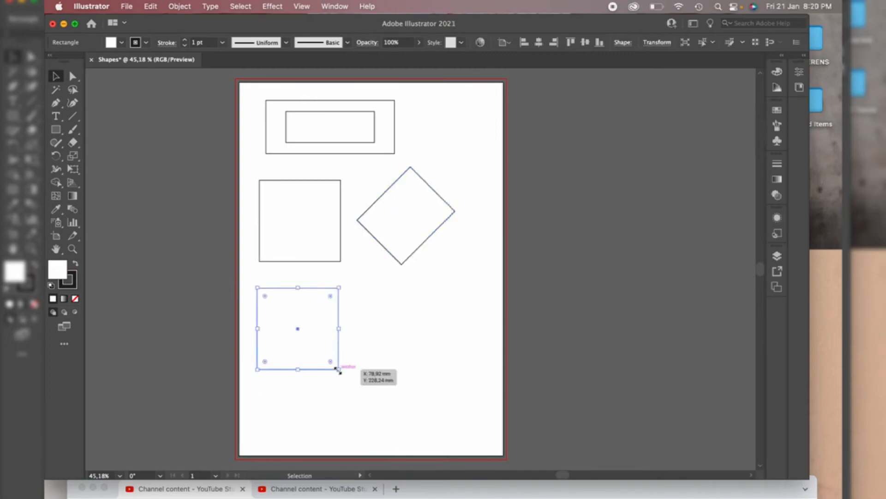
pyautogui.moveTo(338, 370); pyautogui.dragTo(307, 375)
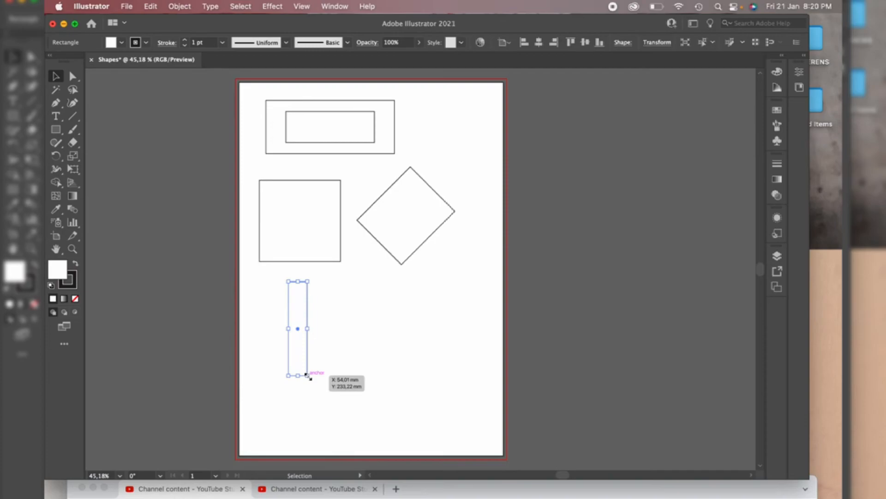
# Duplicate the thin rectangle next to the diamond and shorten the copy into a small rectangle
pyautogui.moveTo(298, 329); pyautogui.dragTo(361, 300)
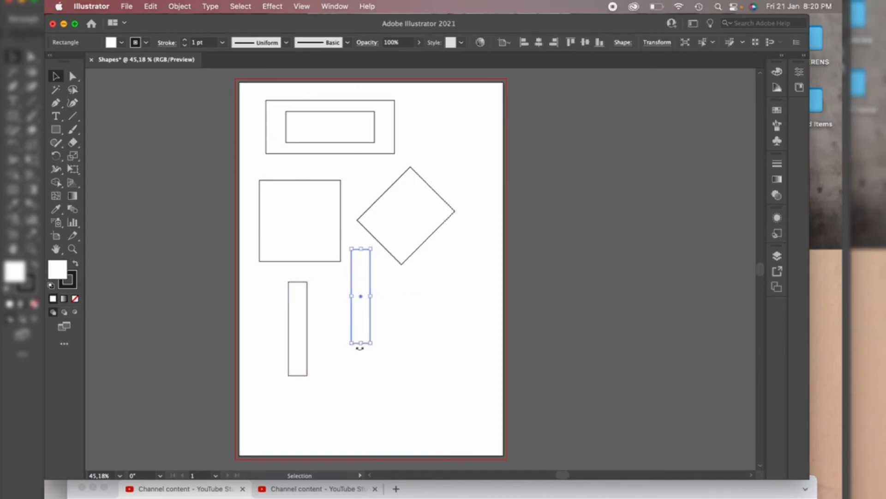
pyautogui.moveTo(362, 344); pyautogui.dragTo(360, 272)
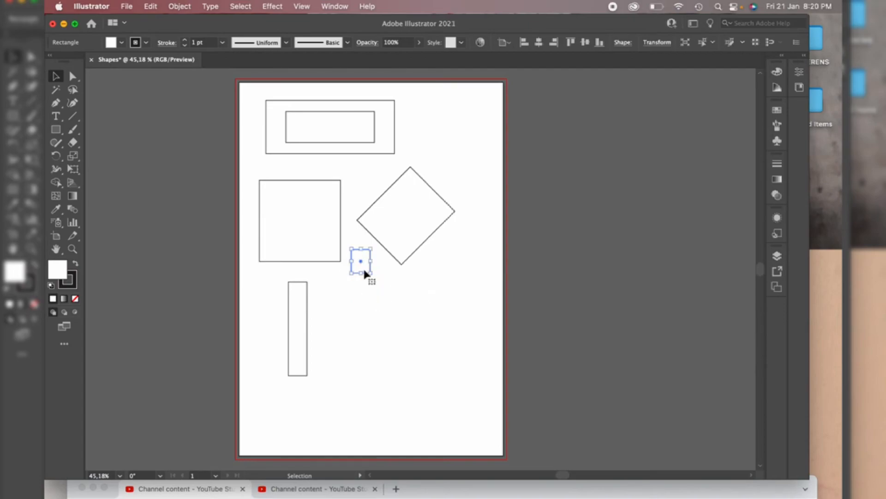
pyautogui.moveTo(373, 275)
pyautogui.mouseDown()
pyautogui.moveTo(371, 265)
pyautogui.moveTo(374, 275)
pyautogui.moveTo(366, 271)
pyautogui.moveTo(381, 279)
pyautogui.moveTo(372, 271)
pyautogui.mouseUp()
# Shrink the thin rectangle into a small square
pyautogui.click(301, 362)
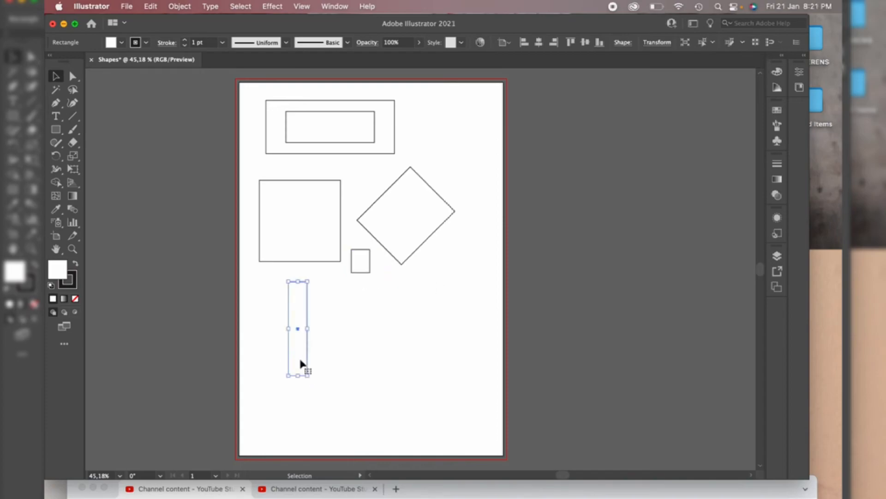
pyautogui.moveTo(307, 376); pyautogui.dragTo(274, 329)
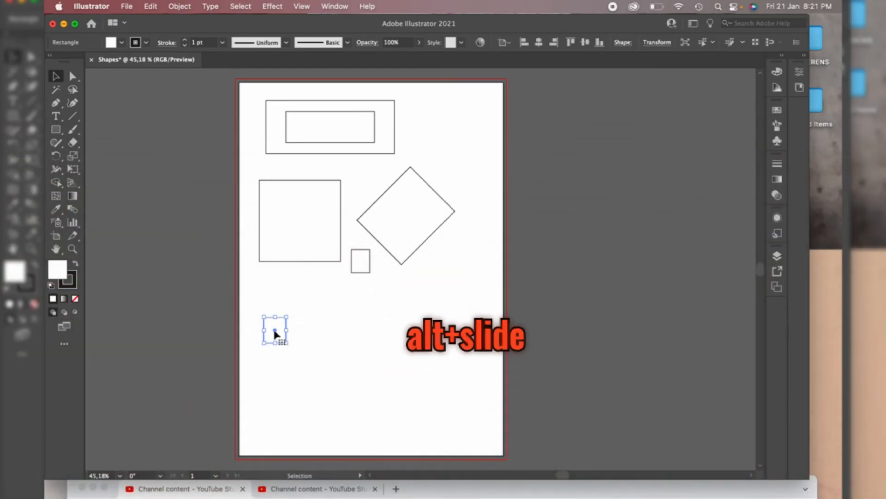
# Duplicate the small square to its right and repeat the transform four times to form a row of squares
pyautogui.moveTo(275, 332); pyautogui.dragTo(311, 332)
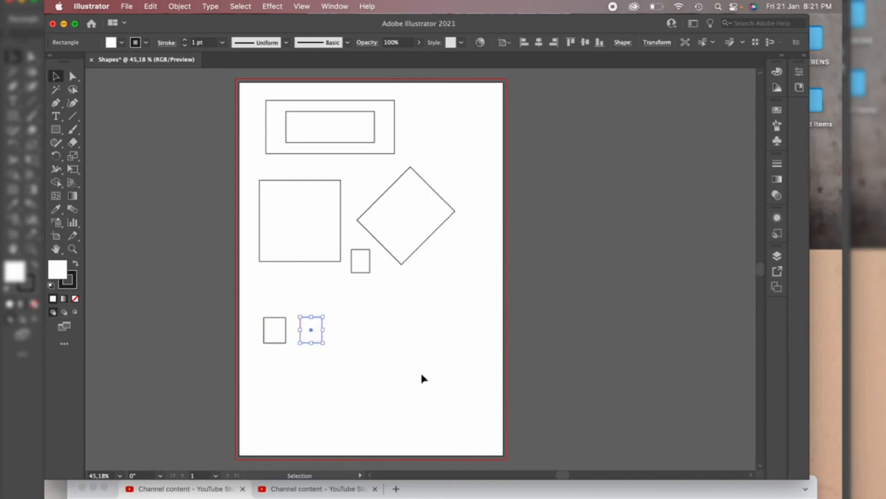
pyautogui.press('super+d')
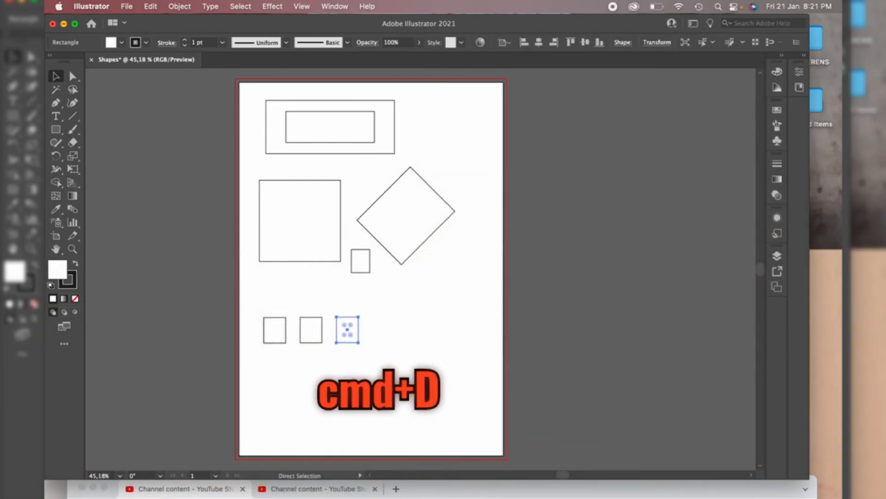
pyautogui.press('super+d')
pyautogui.press('super+d')
pyautogui.press('super+d')
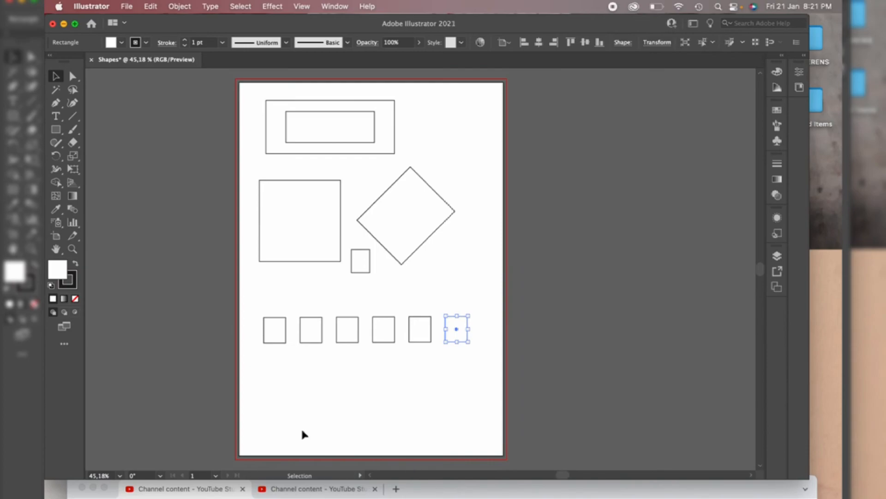
# Open the Move dialog for the large square and set a horizontal move of 10 mm and vertical of 0 mm with preview
pyautogui.doubleClick(56, 79)
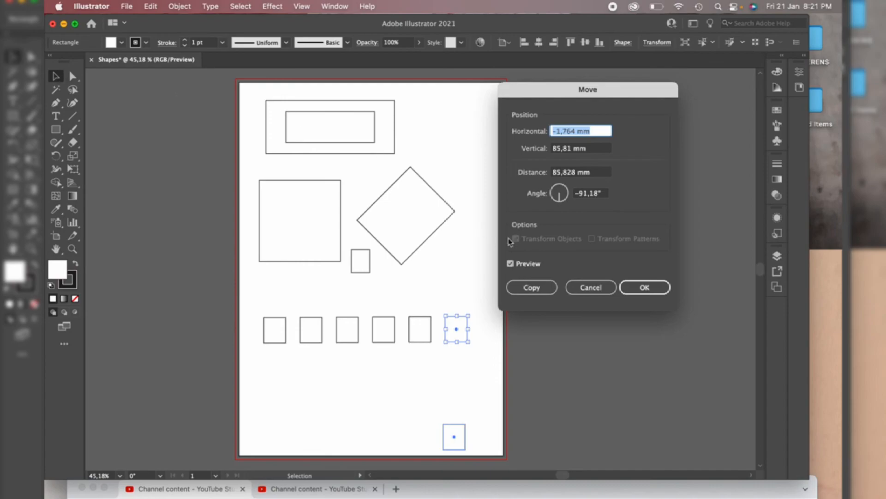
pyautogui.click(586, 291)
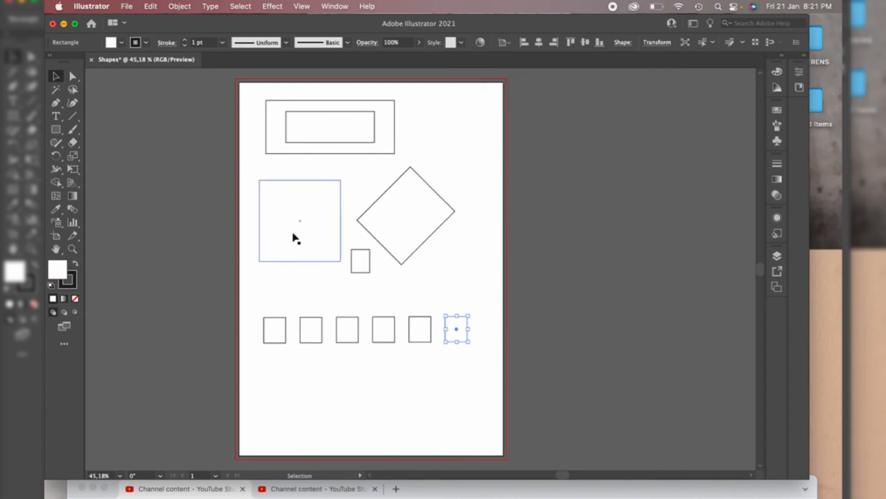
pyautogui.click(315, 241)
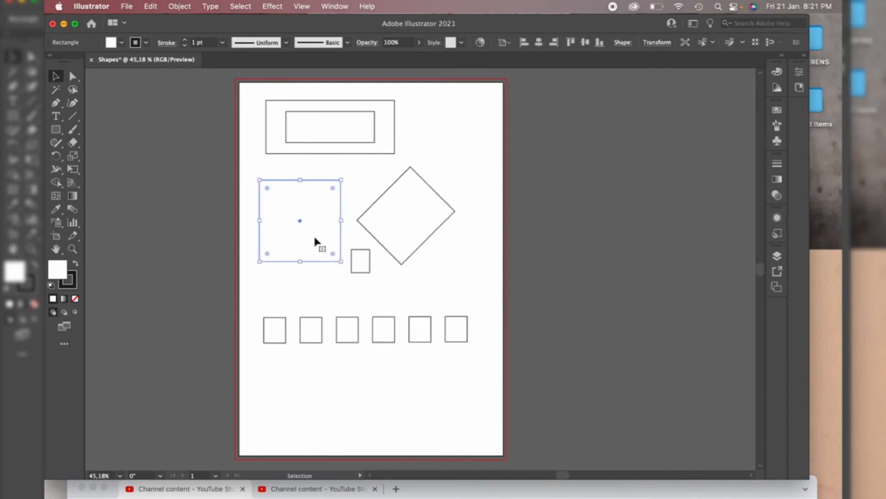
pyautogui.doubleClick(55, 78)
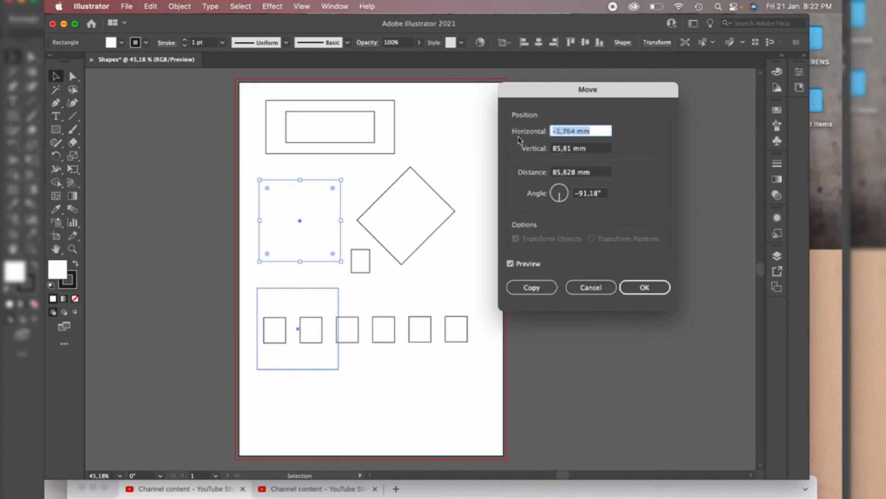
pyautogui.write('10')
pyautogui.click(594, 151)
pyautogui.moveTo(594, 151); pyautogui.dragTo(543, 151)
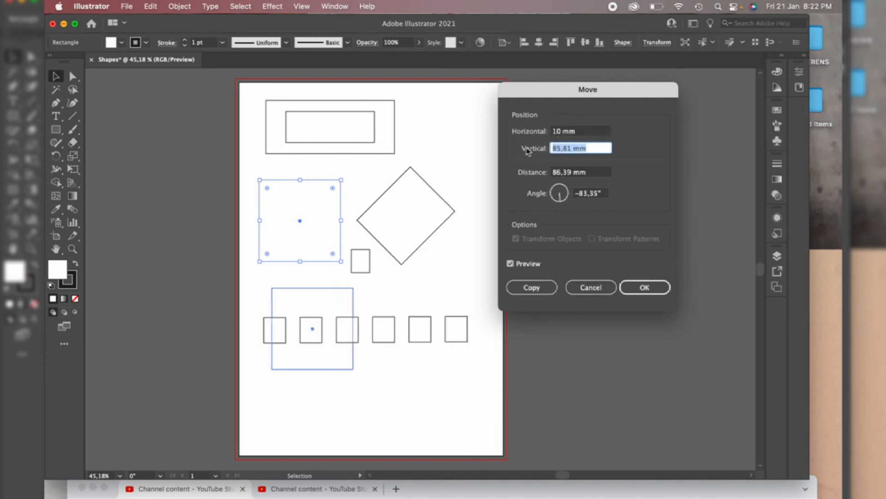
pyautogui.write('0')
pyautogui.click(599, 174)
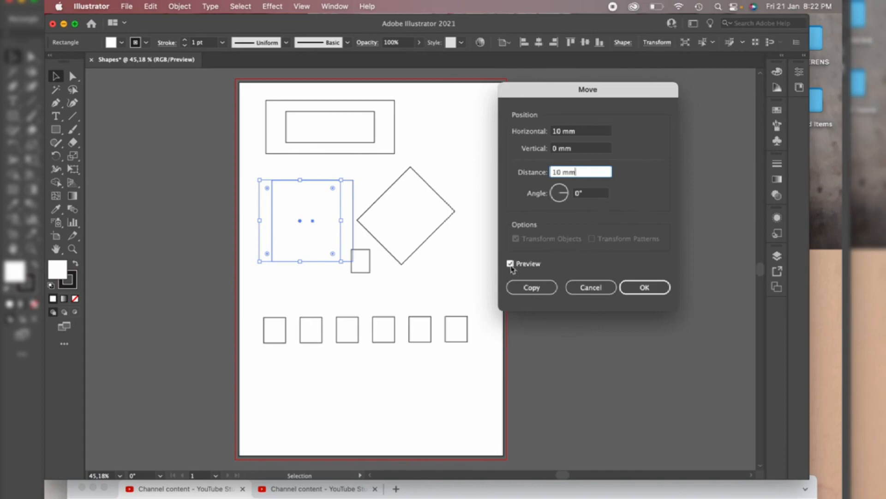
pyautogui.click(510, 264)
pyautogui.click(511, 264)
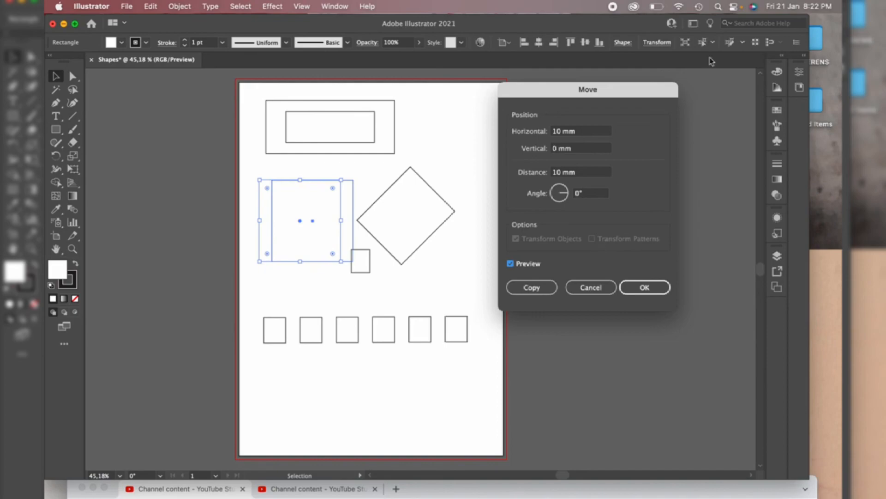
# Change the horizontal move to -10 mm and make a copy of the large square shifted left
pyautogui.click(555, 133)
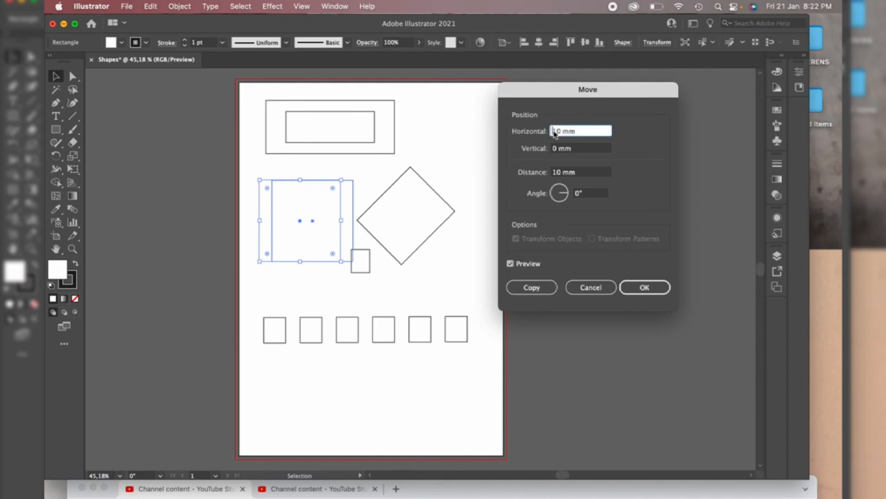
pyautogui.write('-')
pyautogui.click(608, 174)
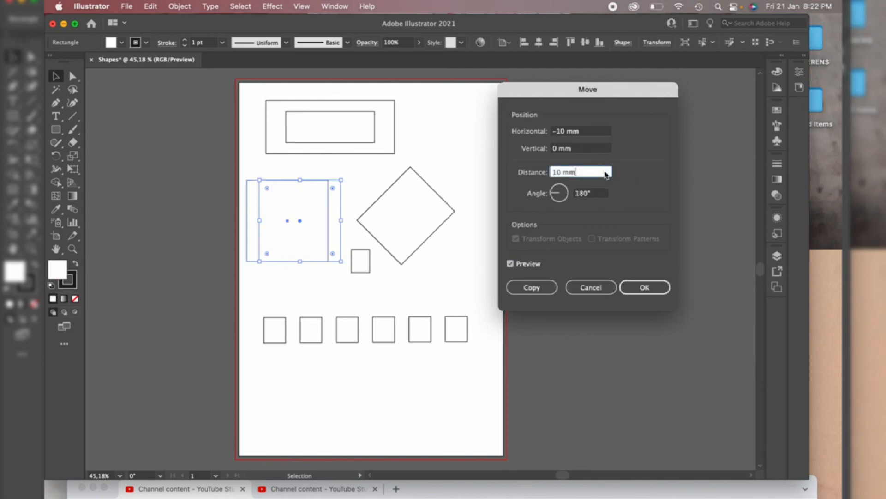
pyautogui.click(511, 266)
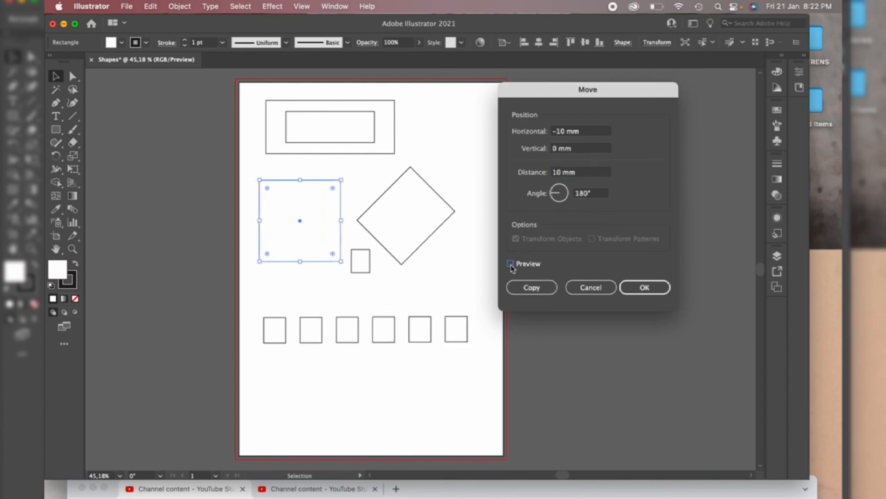
pyautogui.click(510, 264)
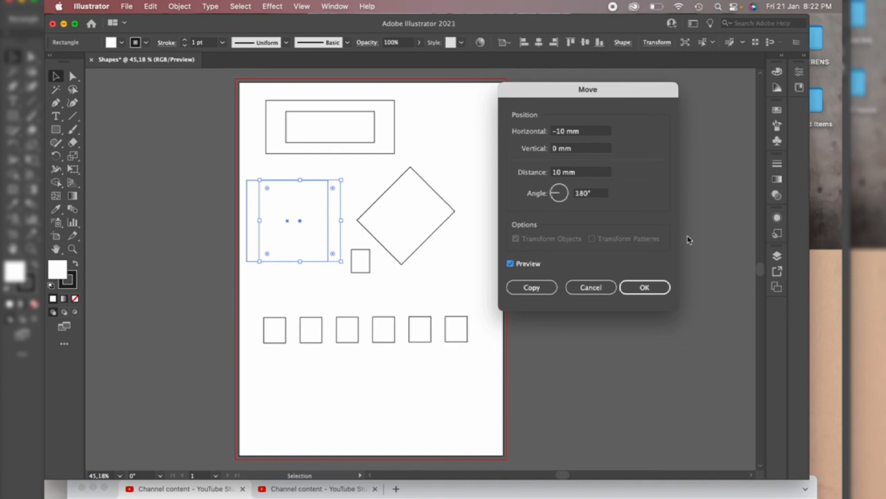
pyautogui.click(538, 291)
pyautogui.click(543, 287)
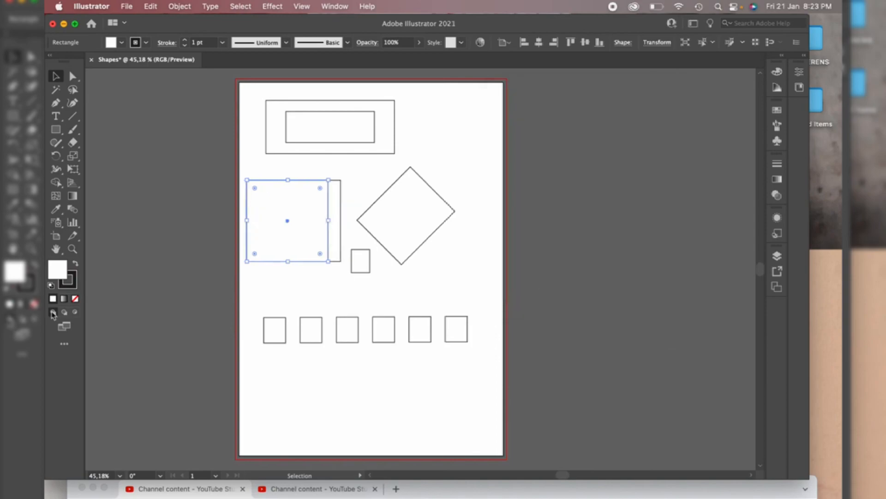
# Repeat the transform four times to add more copies of the large square stepping to the left
pyautogui.press('a')
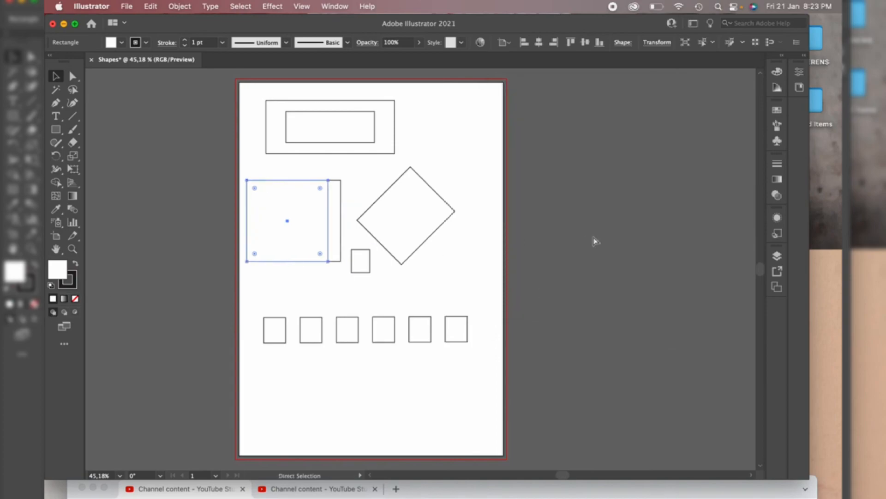
pyautogui.press('super+d')
pyautogui.press('super+d')
pyautogui.press('super+d')
pyautogui.press('super+d')
pyautogui.press('super+d')
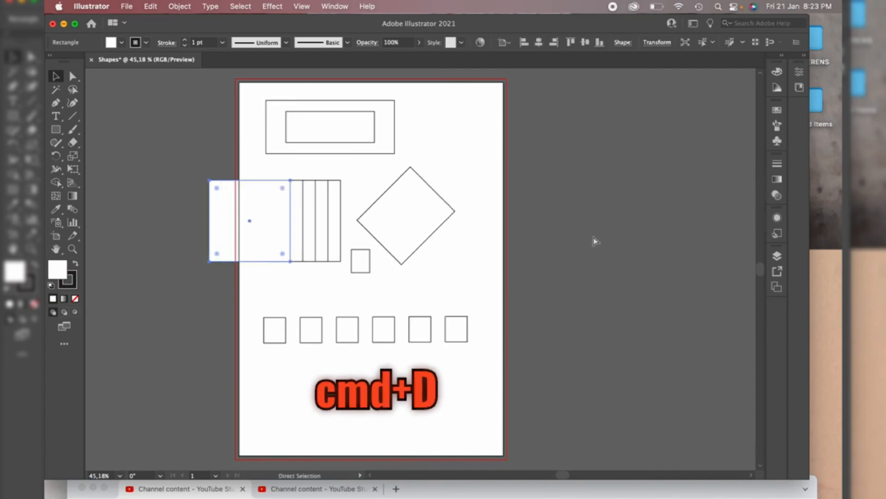
pyautogui.press('super+d')
pyautogui.press('v')
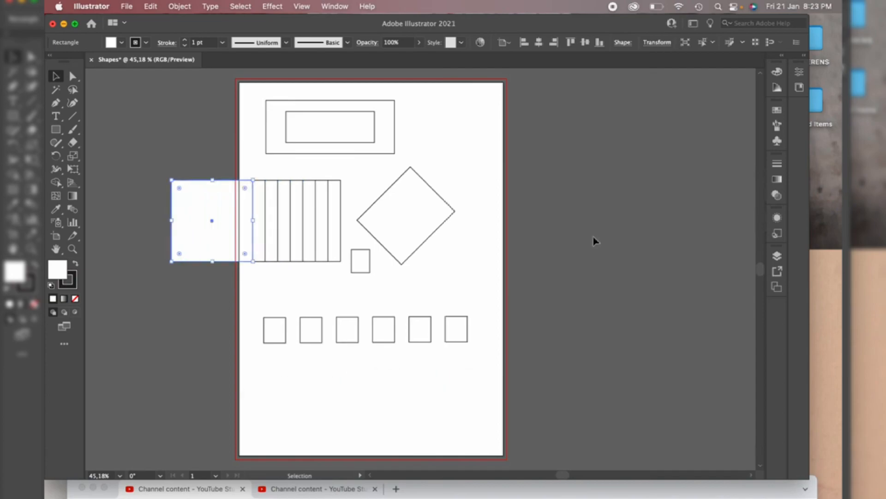